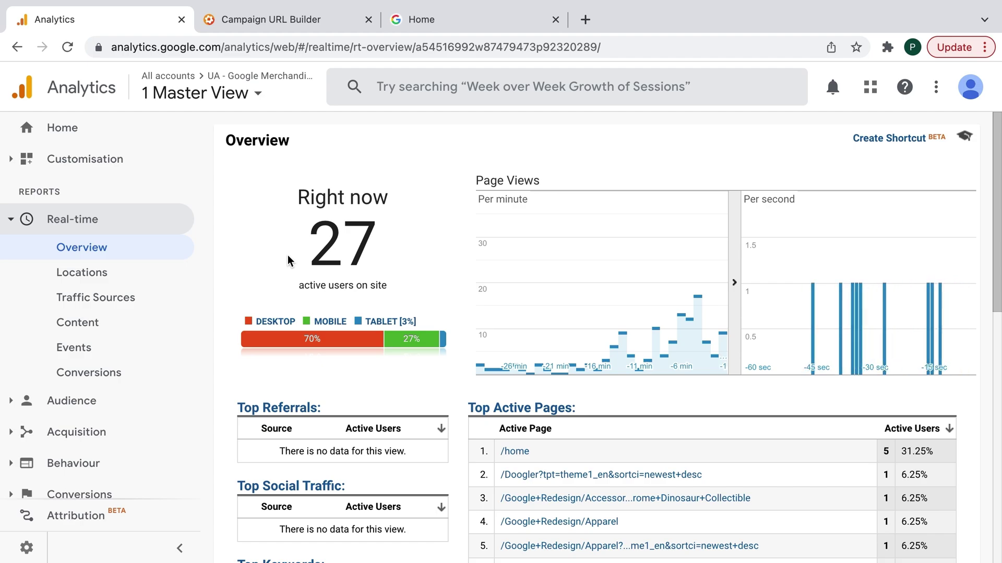
Open the Acquisition › All Traffic › Source/Medium report, led by (direct) / (none)
{"action": "left_click", "coordinate": [125, 230]}
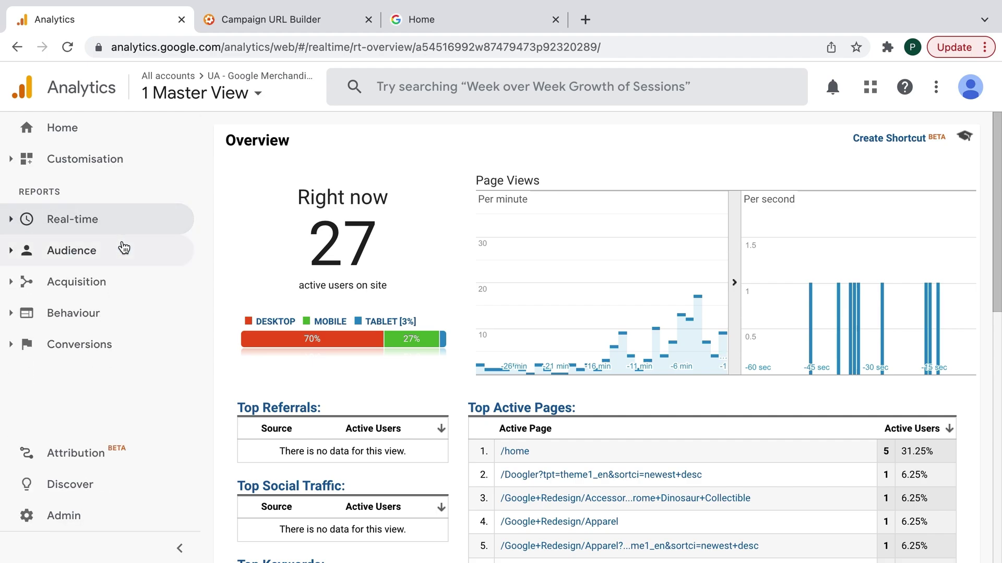
{"action": "left_click", "coordinate": [105, 281]}
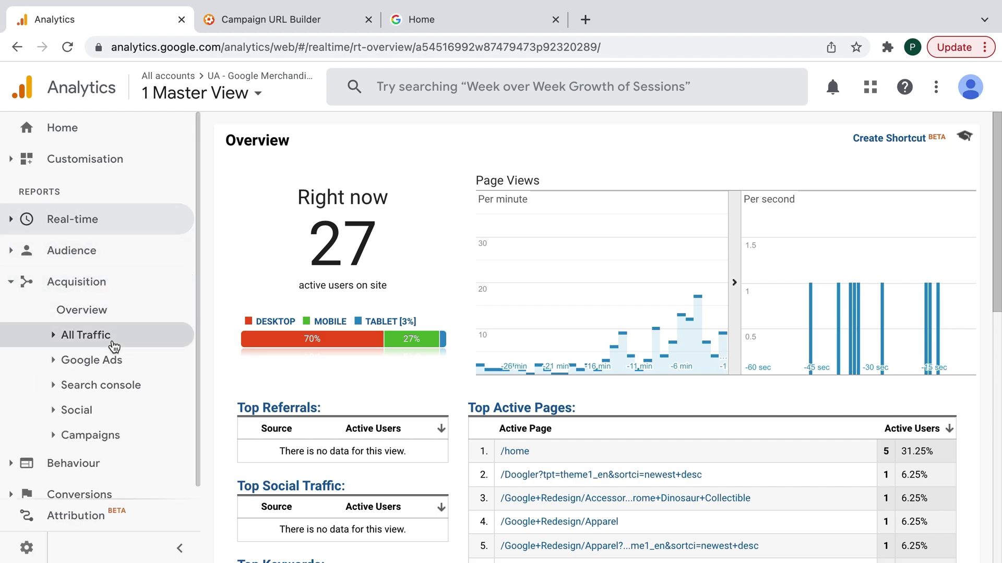
{"action": "left_click", "coordinate": [107, 335]}
{"action": "left_click", "coordinate": [118, 410]}
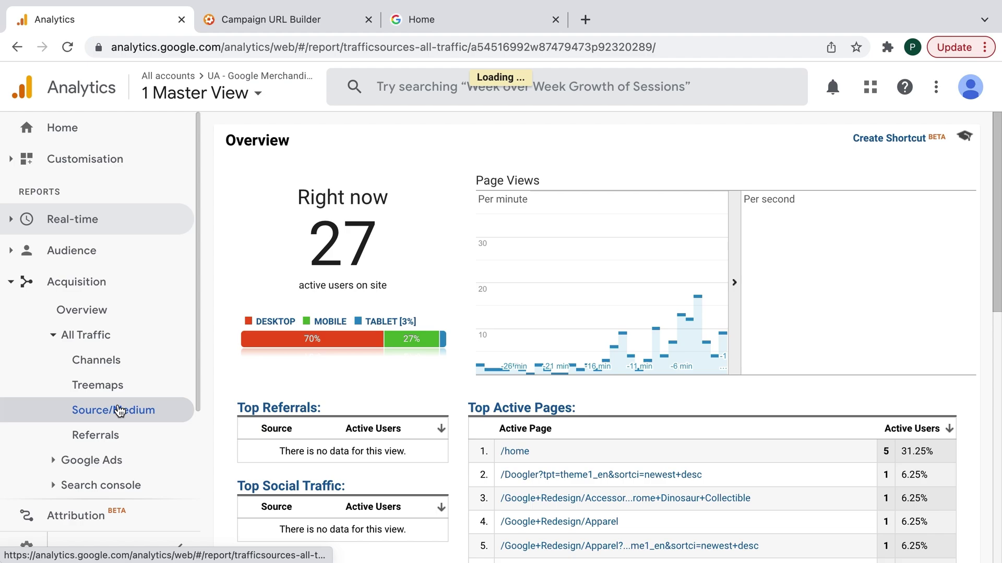
{"action": "scroll", "coordinate": [572, 209], "scroll_direction": "down", "scroll_amount": 3}
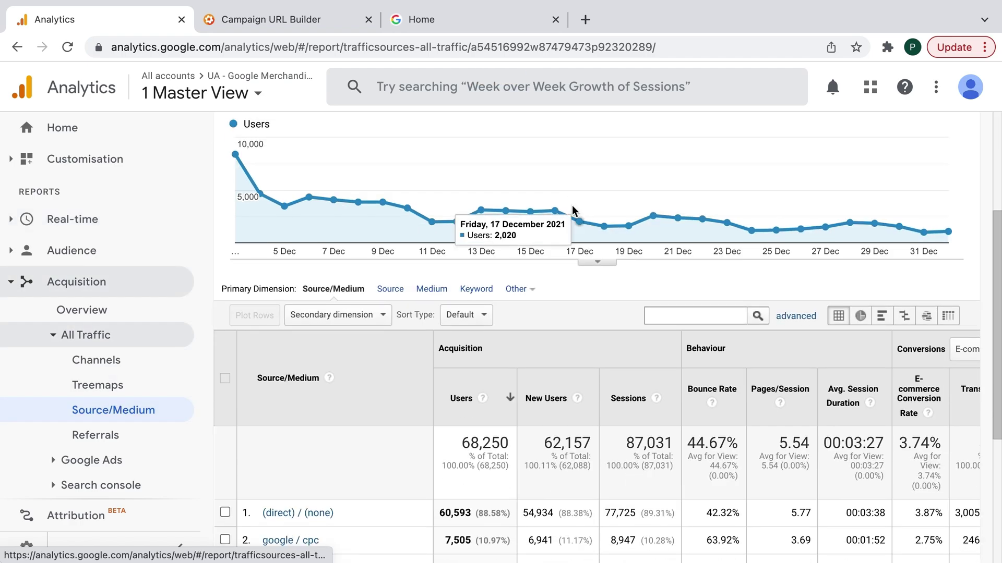
{"action": "scroll", "coordinate": [572, 210], "scroll_direction": "down", "scroll_amount": 1}
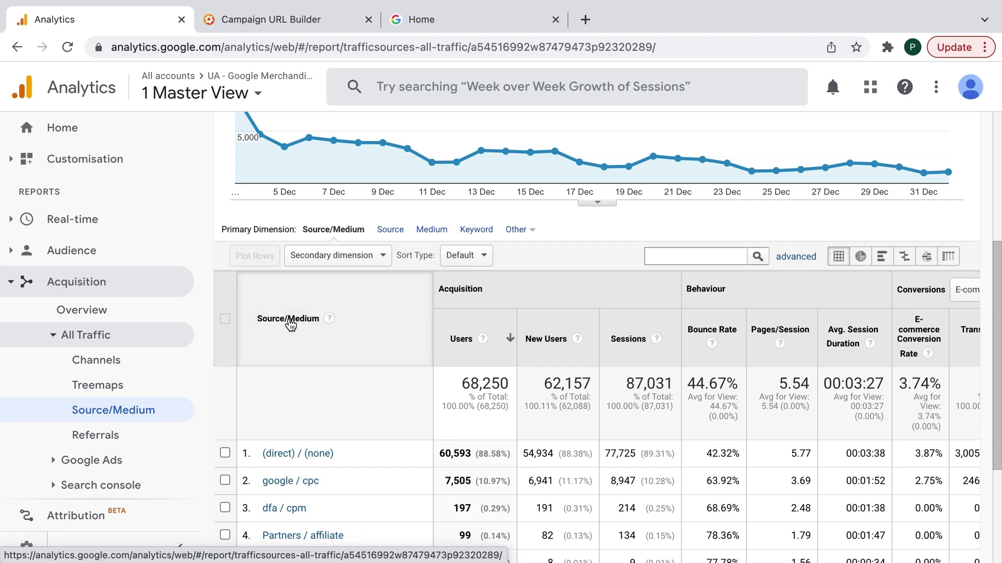
Highlight the google / cpc row in the Source/Medium table
{"action": "scroll", "coordinate": [291, 326], "scroll_direction": "down", "scroll_amount": 1}
{"action": "scroll", "coordinate": [290, 326], "scroll_direction": "down", "scroll_amount": 2}
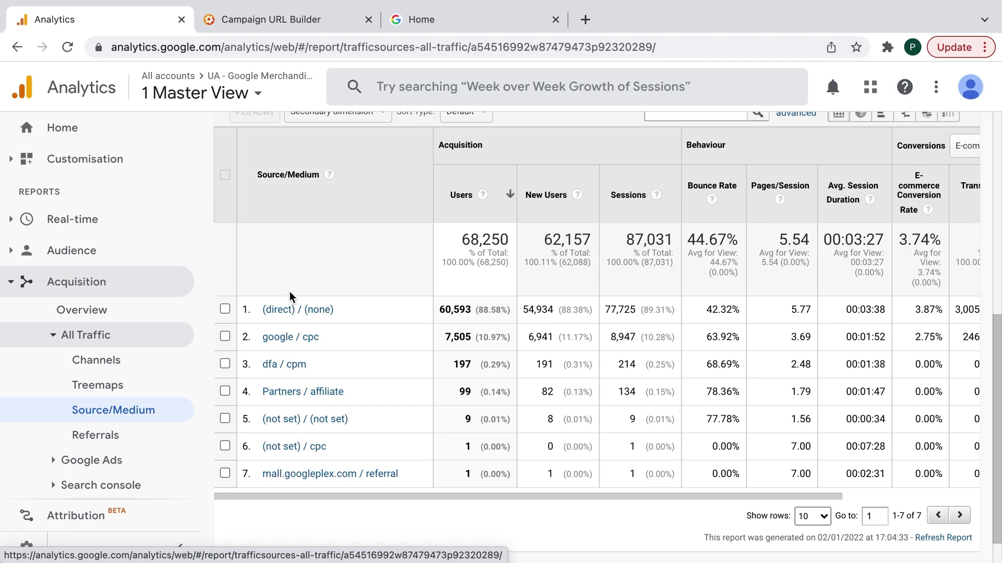
{"action": "left_click_drag", "start_coordinate": [259, 327], "coordinate": [298, 347]}
{"action": "scroll", "coordinate": [490, 383], "scroll_direction": "up", "scroll_amount": 2}
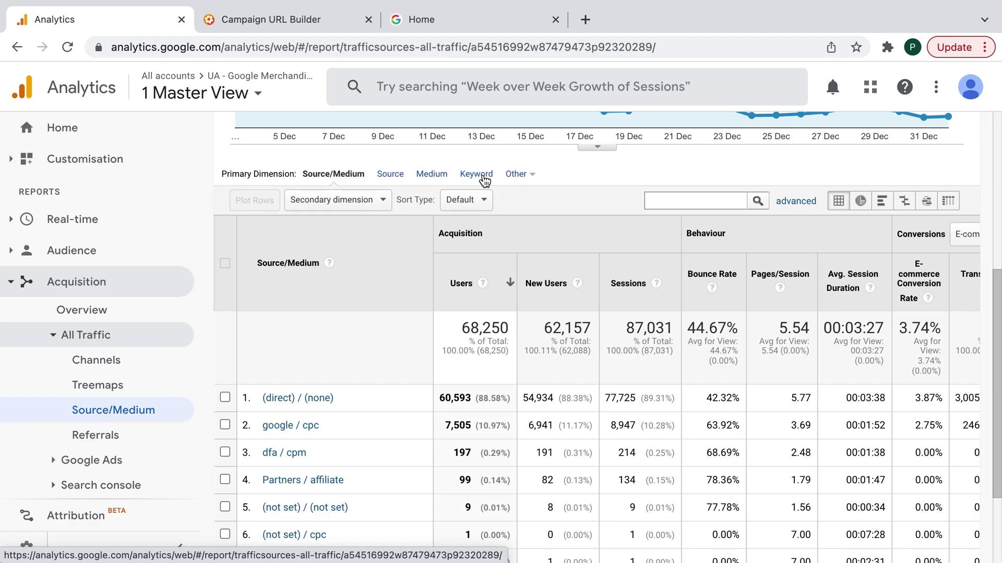
Switch the primary dimension to Keyword, showing (not set), (User vertical targeting) and youtube merchandise
{"action": "left_click", "coordinate": [485, 180]}
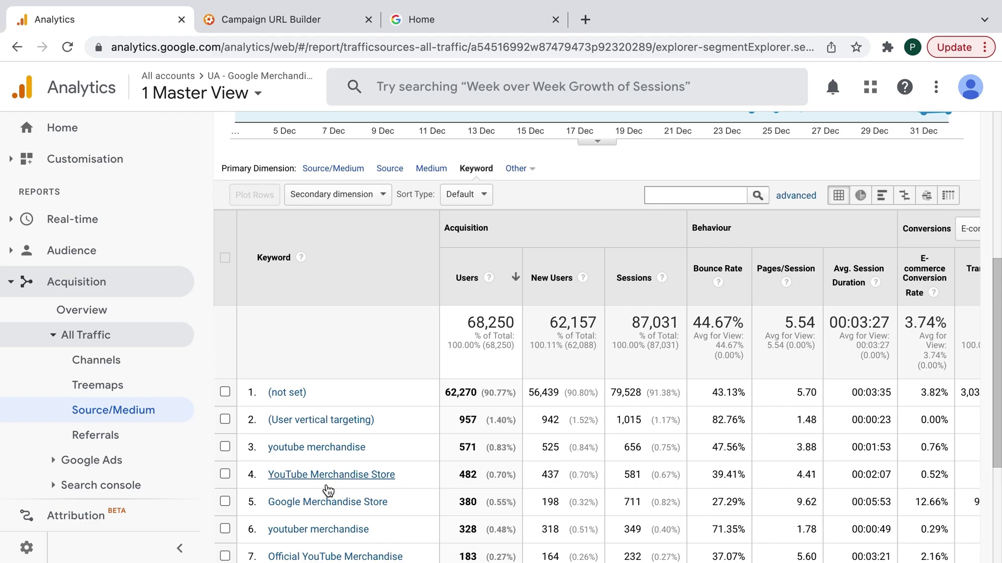
{"action": "scroll", "coordinate": [327, 487], "scroll_direction": "down", "scroll_amount": 1}
{"action": "scroll", "coordinate": [334, 474], "scroll_direction": "up", "scroll_amount": 1}
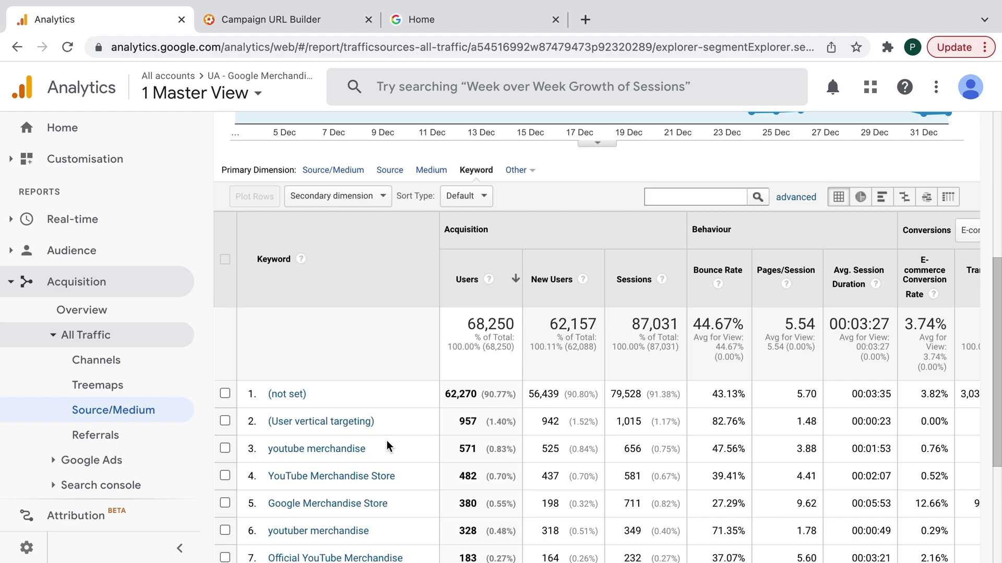
{"action": "scroll", "coordinate": [387, 445], "scroll_direction": "down", "scroll_amount": 1}
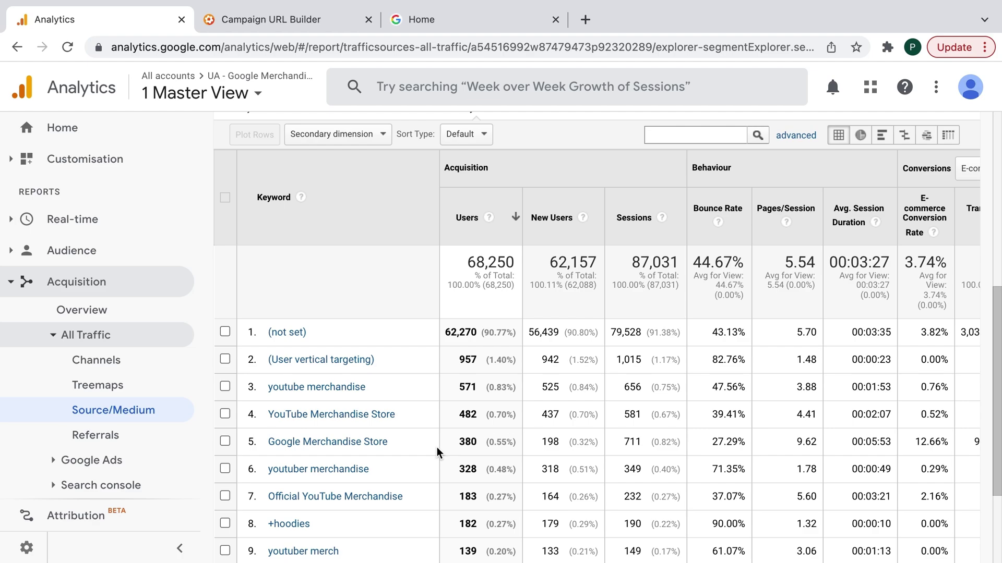
{"action": "scroll", "coordinate": [437, 452], "scroll_direction": "up", "scroll_amount": 2}
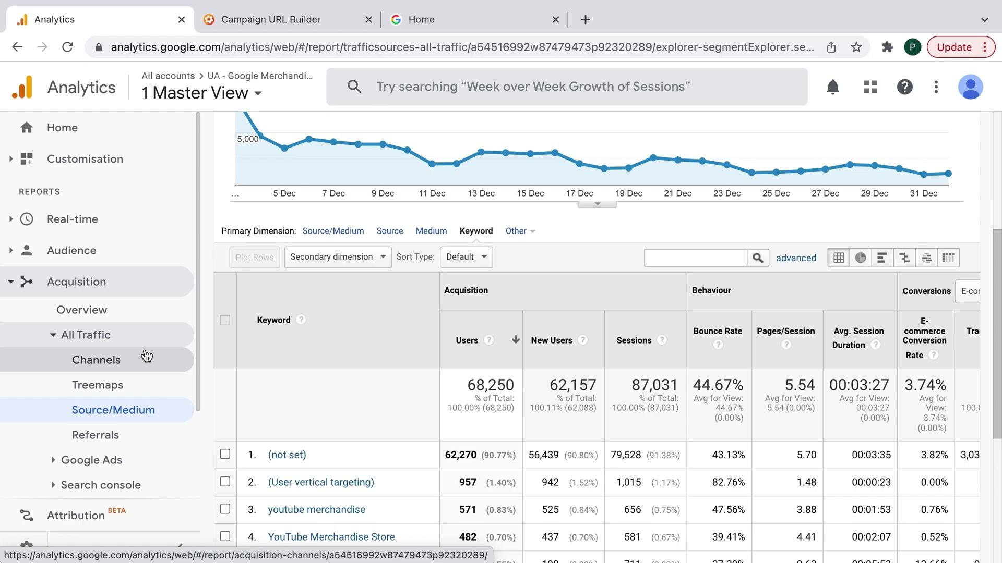
Open Acquisition › Campaigns › All Campaigns, listing 24 campaigns led by Test with 2,139 users
{"action": "left_click", "coordinate": [383, 259]}
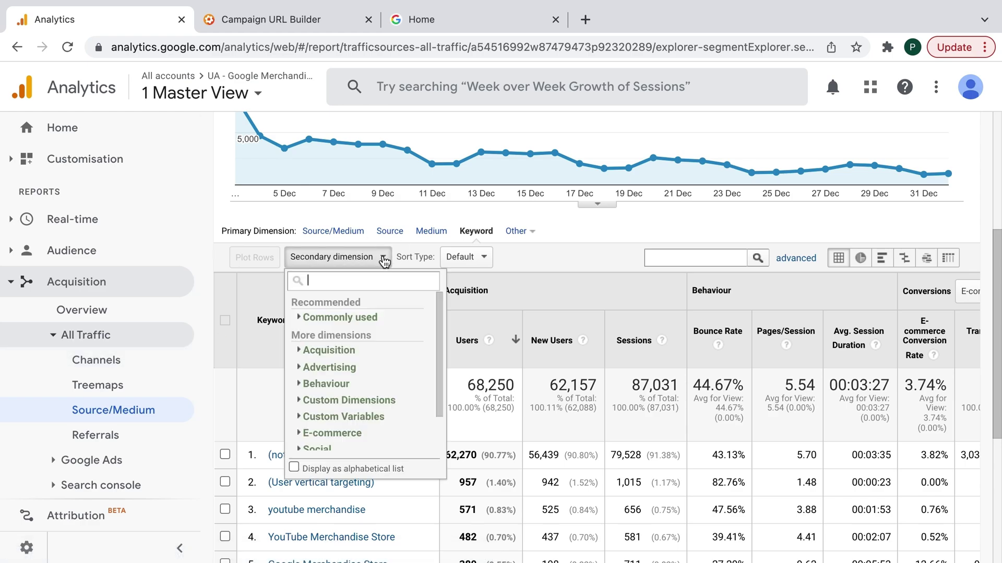
{"action": "type", "text": "ca"}
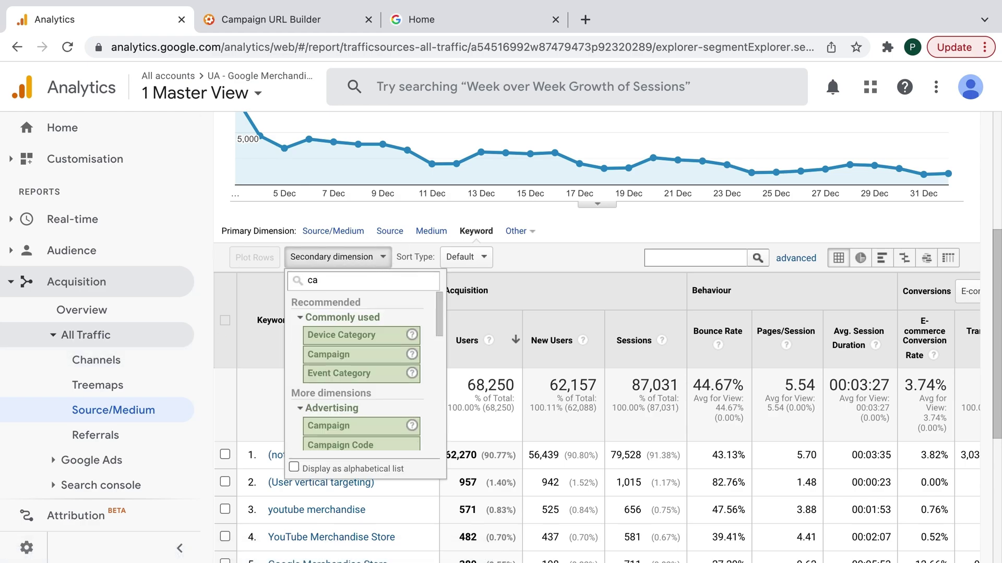
{"action": "type", "text": "m"}
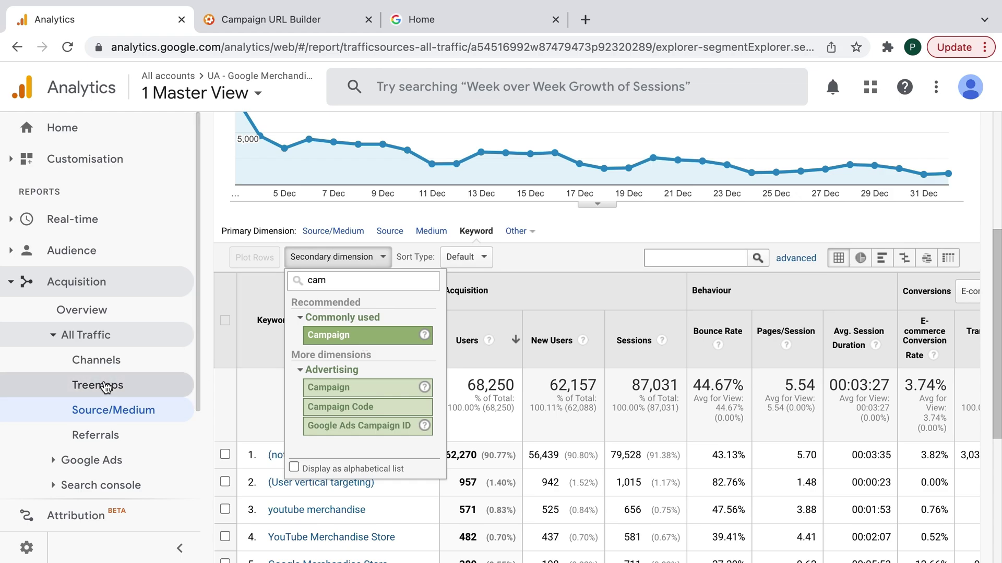
{"action": "scroll", "coordinate": [106, 387], "scroll_direction": "down", "scroll_amount": 2}
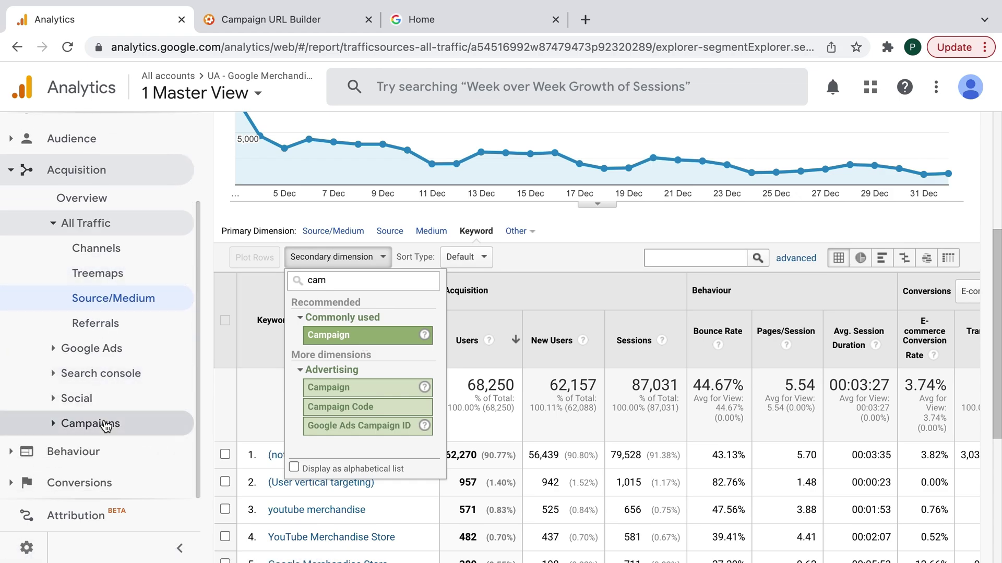
{"action": "left_click", "coordinate": [104, 424]}
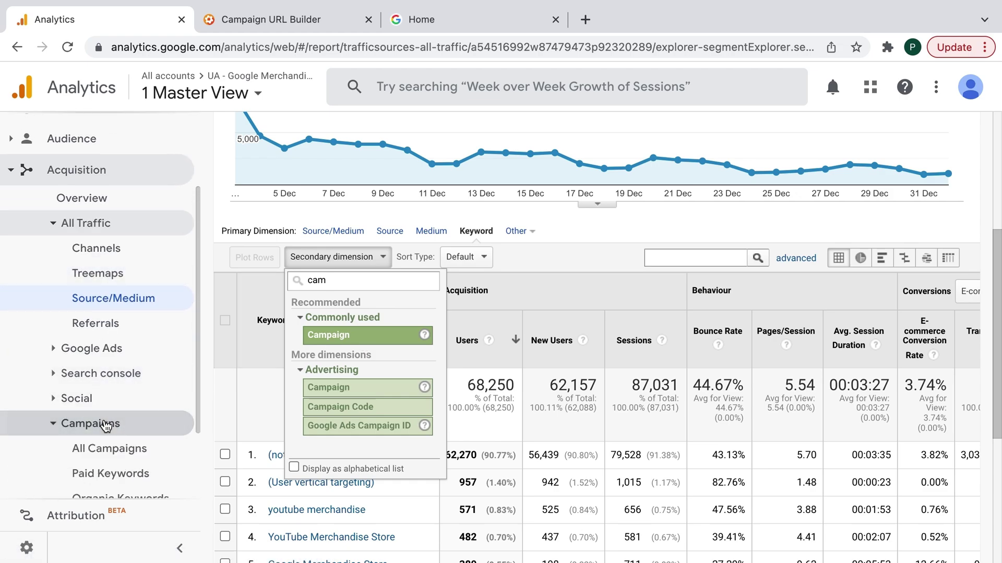
{"action": "left_click", "coordinate": [115, 453]}
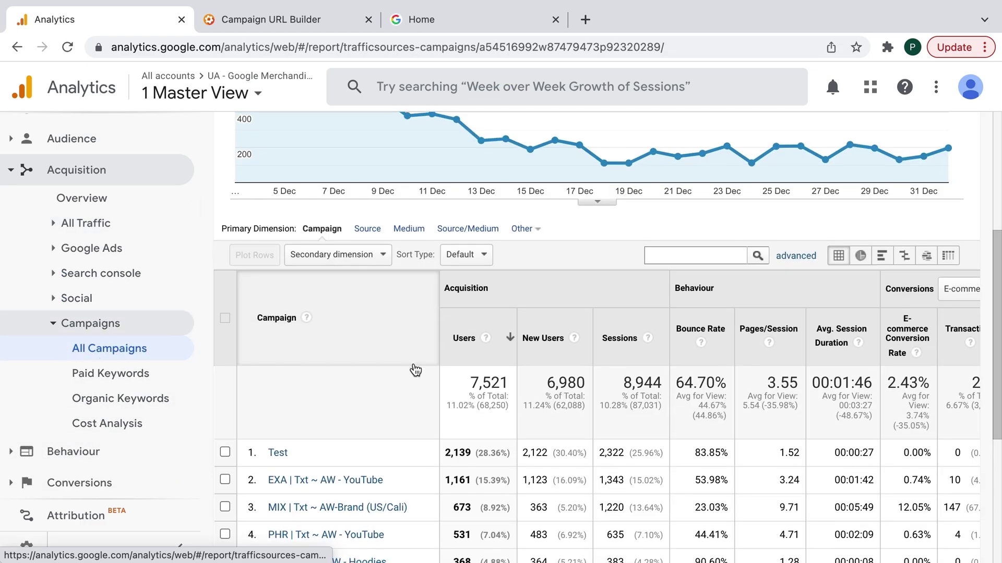
{"action": "scroll", "coordinate": [413, 365], "scroll_direction": "down", "scroll_amount": 4}
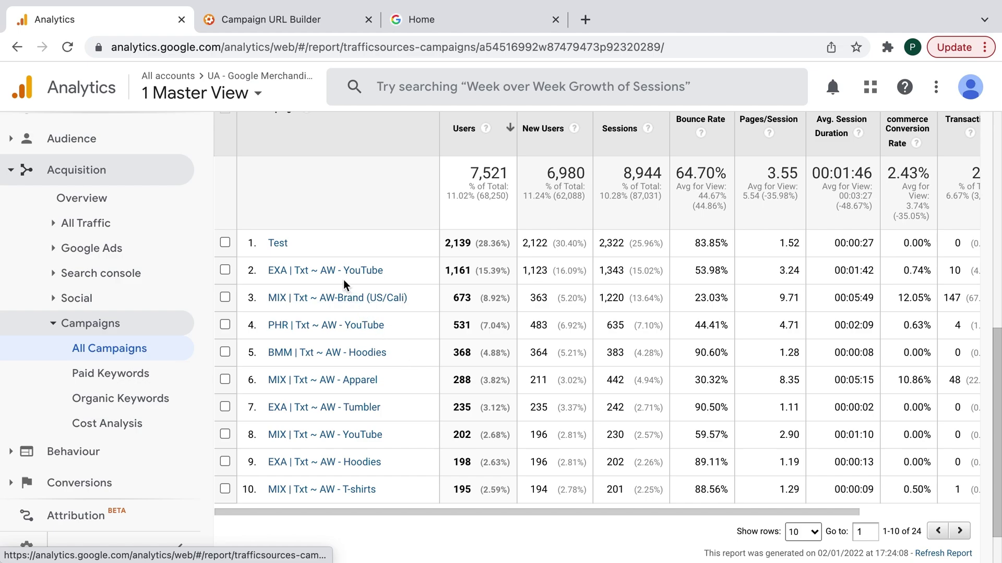
{"action": "scroll", "coordinate": [342, 339], "scroll_direction": "up", "scroll_amount": 1}
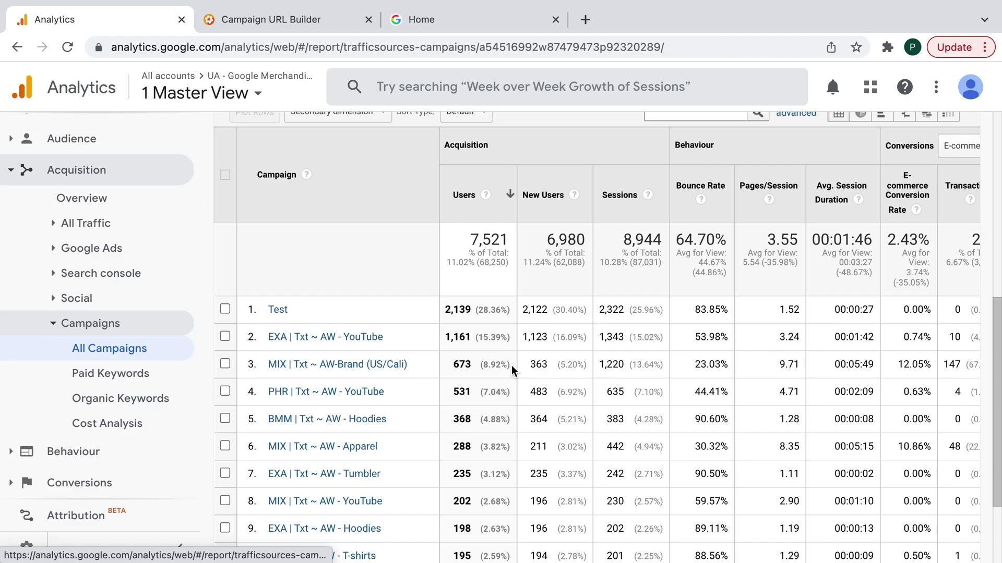
{"action": "scroll", "coordinate": [511, 365], "scroll_direction": "up", "scroll_amount": 3}
Add Ad Content as the Campaigns report's secondary dimension, then go to the Campaign URL Builder
{"action": "left_click", "coordinate": [378, 186]}
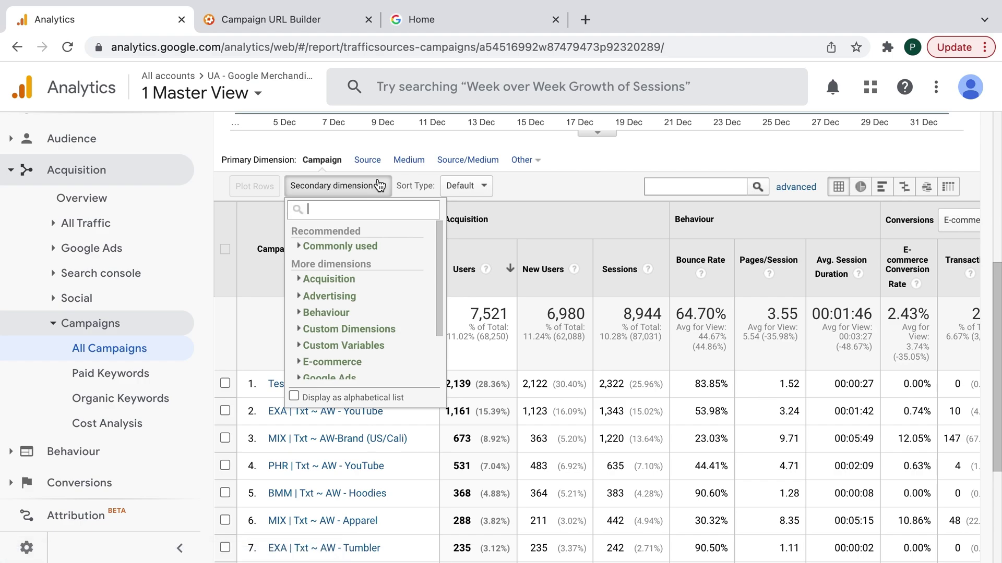
{"action": "type", "text": "conte"}
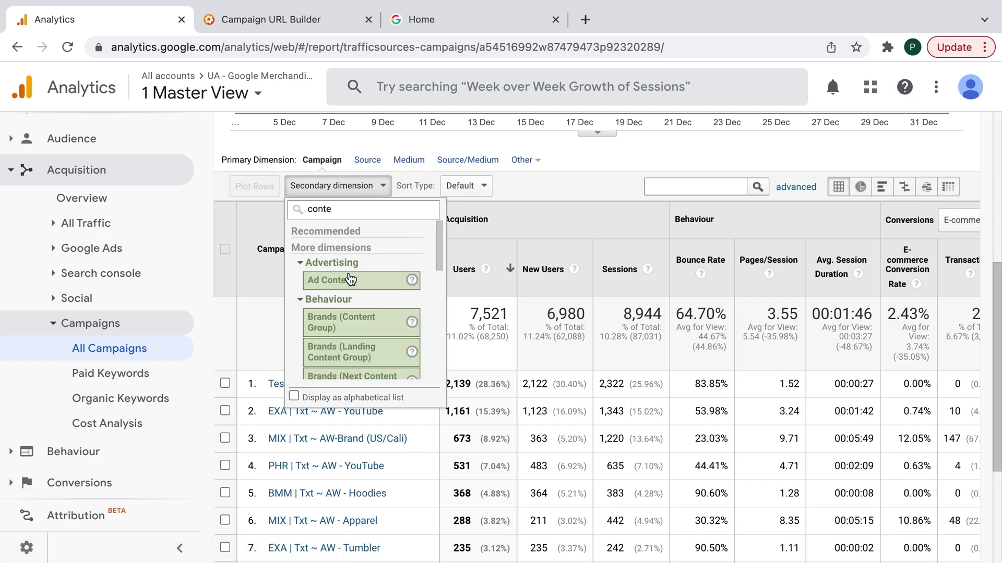
{"action": "left_click", "coordinate": [348, 288]}
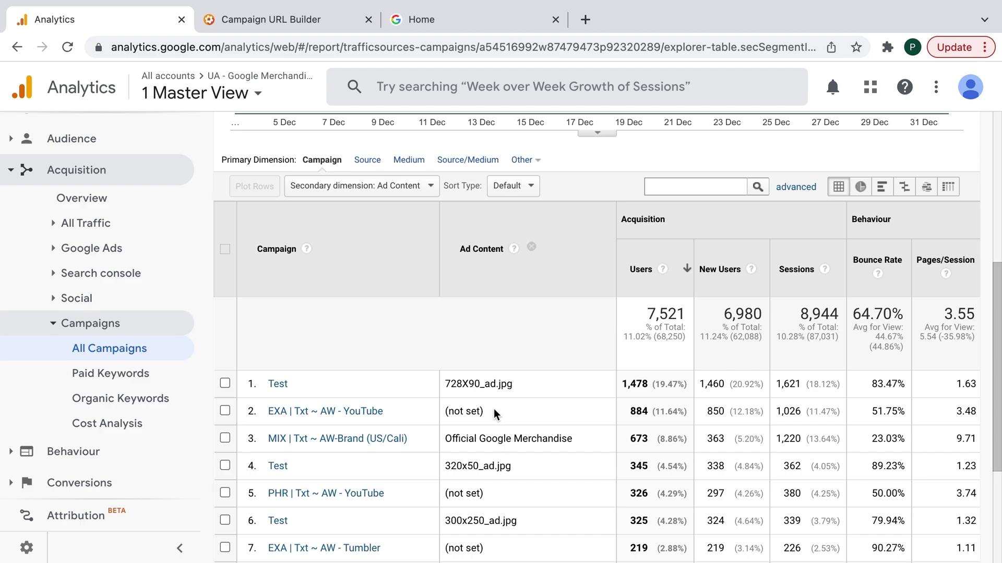
{"action": "scroll", "coordinate": [494, 409], "scroll_direction": "down", "scroll_amount": 1}
{"action": "scroll", "coordinate": [494, 409], "scroll_direction": "down", "scroll_amount": 1}
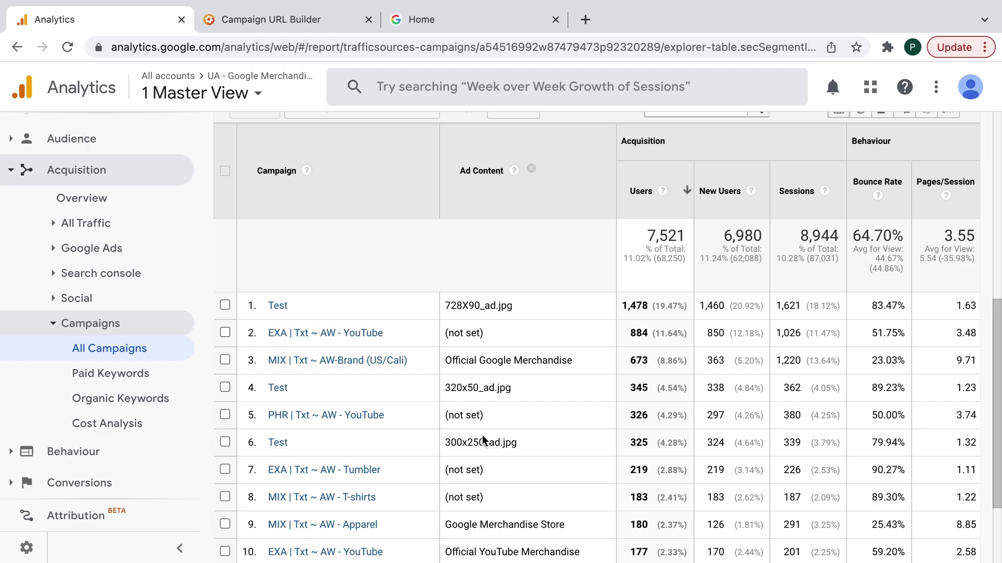
{"action": "scroll", "coordinate": [482, 435], "scroll_direction": "up", "scroll_amount": 5}
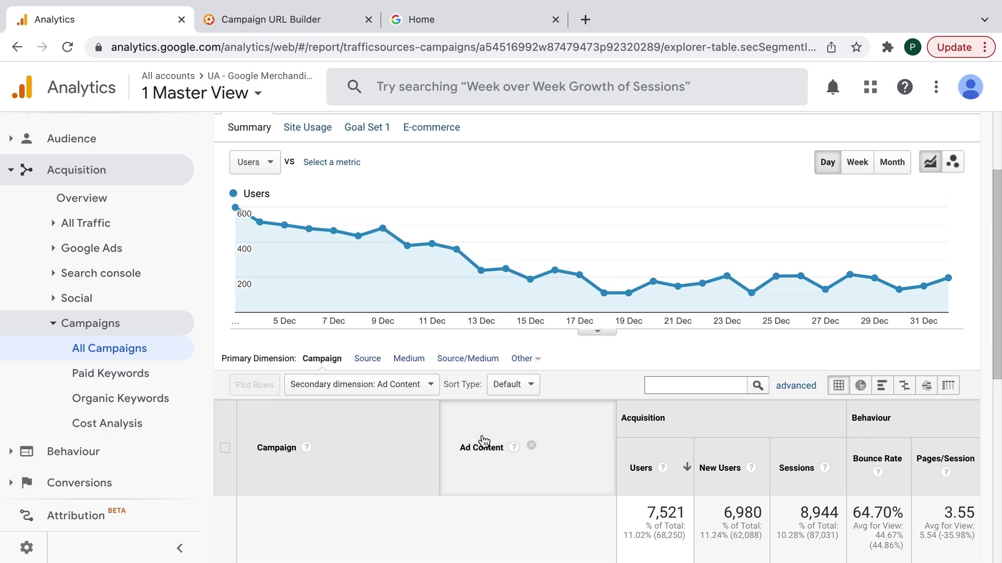
{"action": "scroll", "coordinate": [484, 439], "scroll_direction": "up", "scroll_amount": 2}
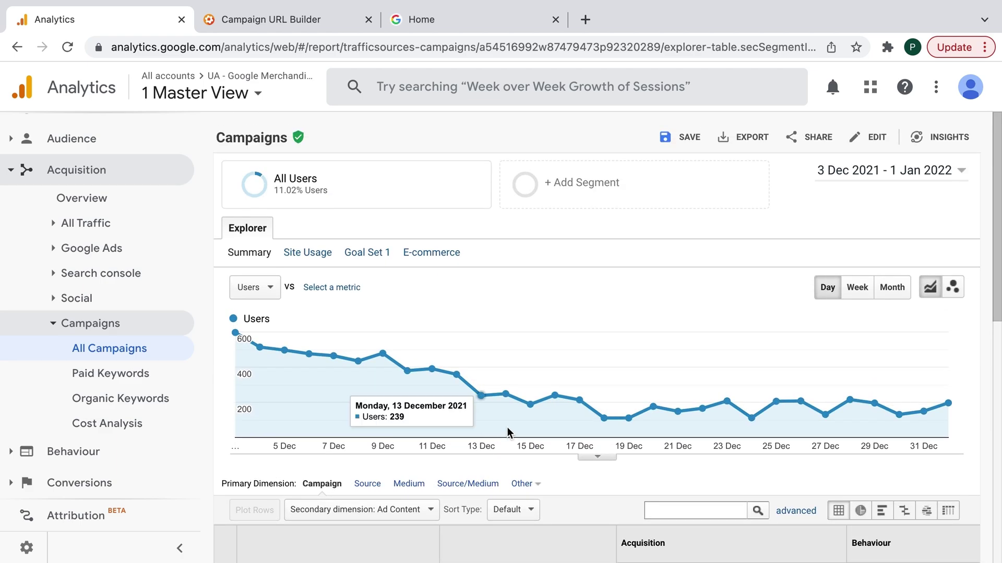
{"action": "left_click", "coordinate": [293, 19]}
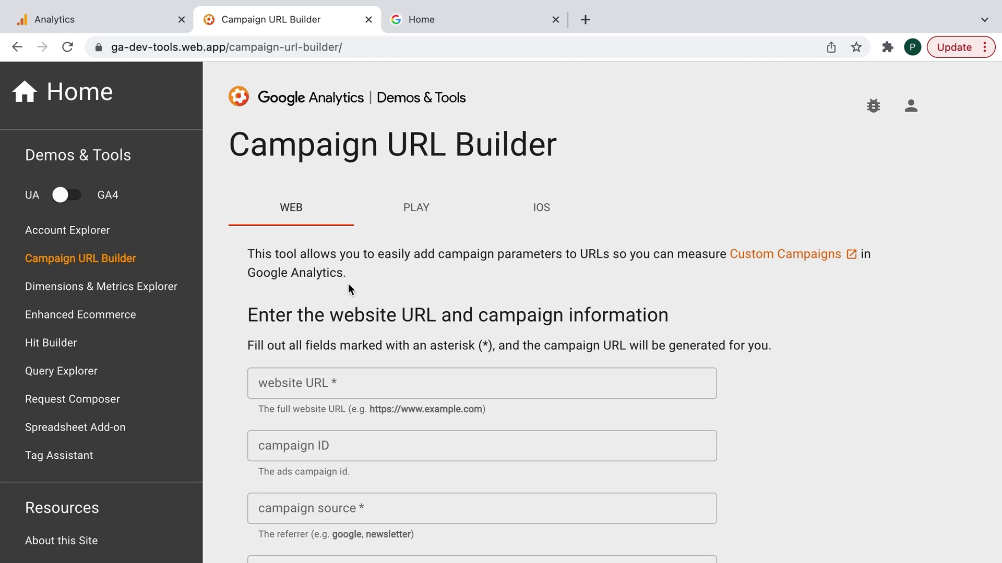
Look over the Campaign URL Builder form, then return to the Analytics All Campaigns report
{"action": "scroll", "coordinate": [348, 283], "scroll_direction": "down", "scroll_amount": 4}
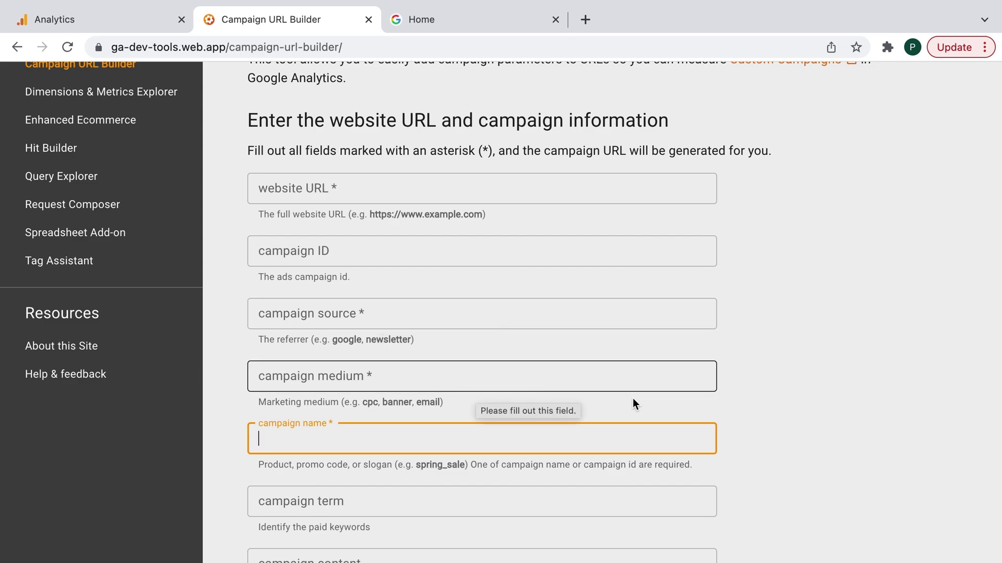
{"action": "left_click", "coordinate": [774, 405]}
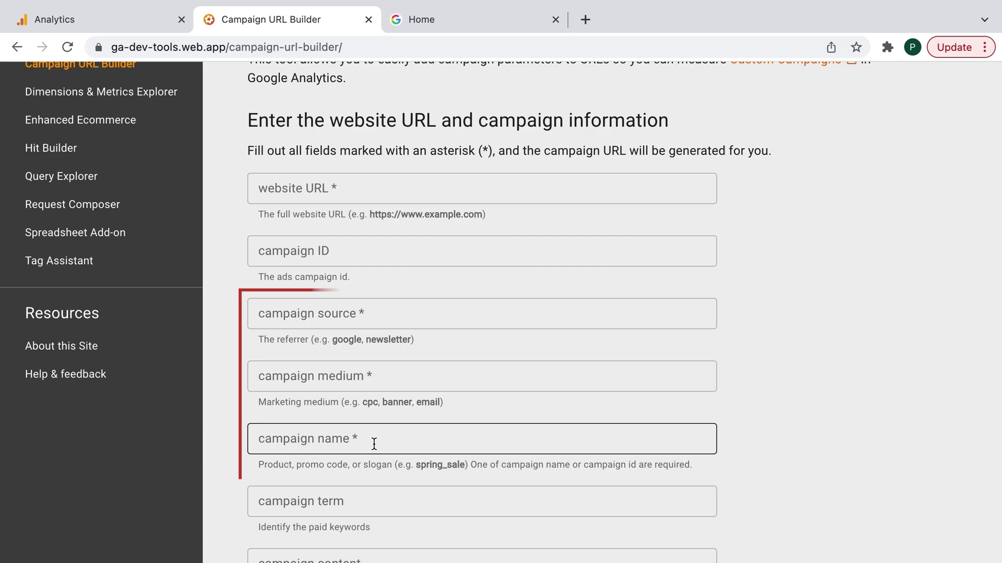
{"action": "scroll", "coordinate": [374, 443], "scroll_direction": "down", "scroll_amount": 2}
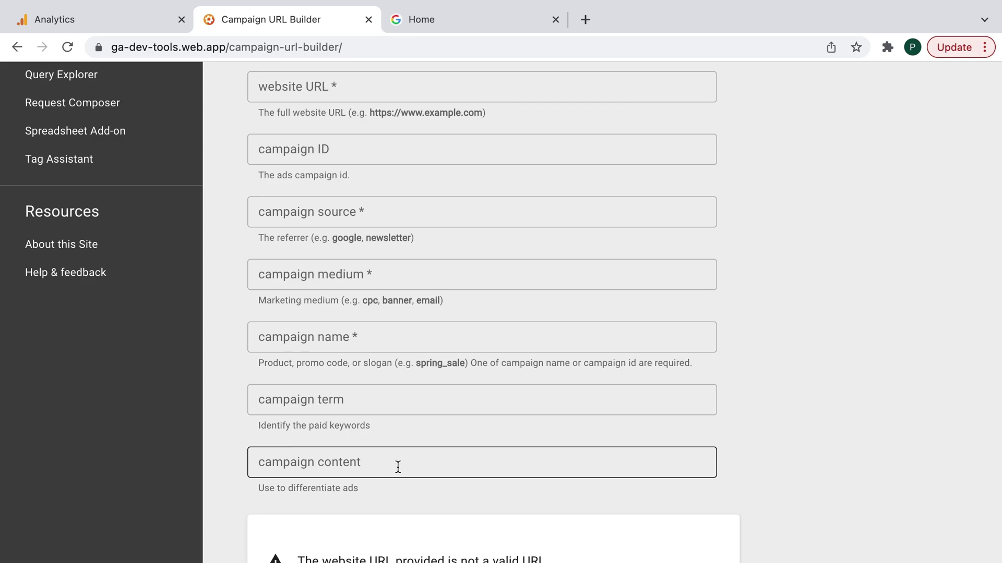
{"action": "scroll", "coordinate": [398, 466], "scroll_direction": "up", "scroll_amount": 6}
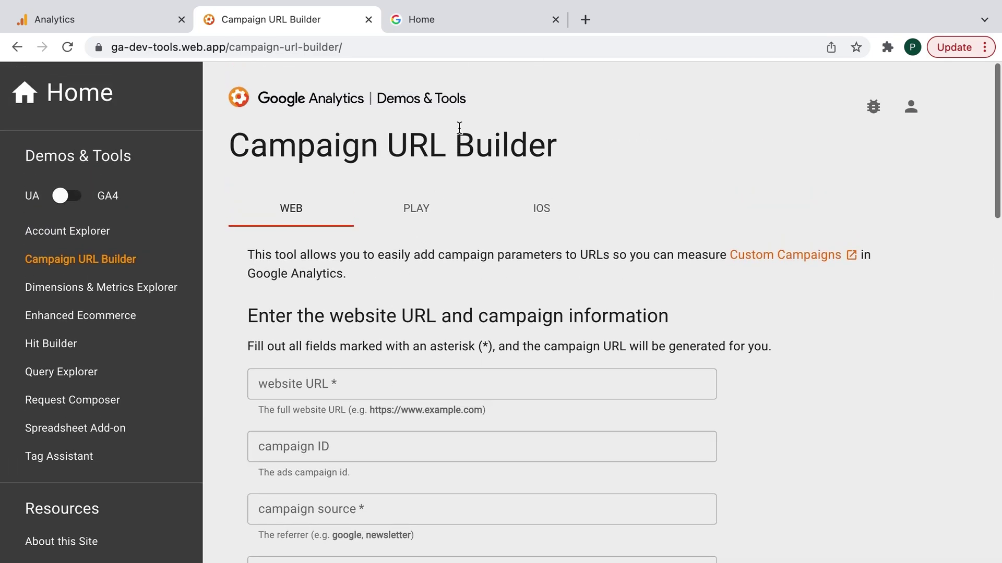
{"action": "left_click", "coordinate": [147, 21]}
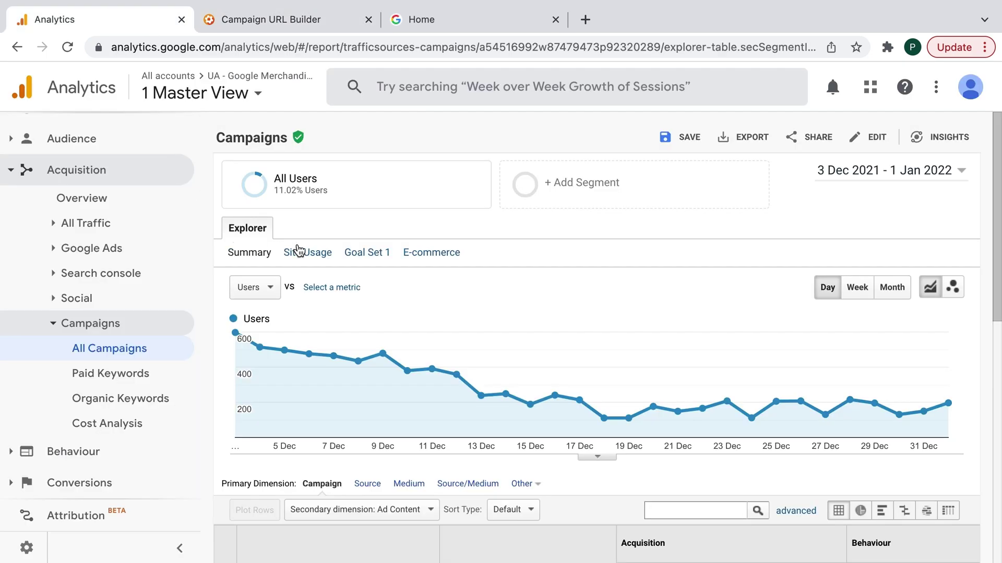
Copy the Google Merchandise Store home page address and return to the Campaign URL Builder
{"action": "left_click", "coordinate": [431, 28]}
{"action": "left_click", "coordinate": [349, 47]}
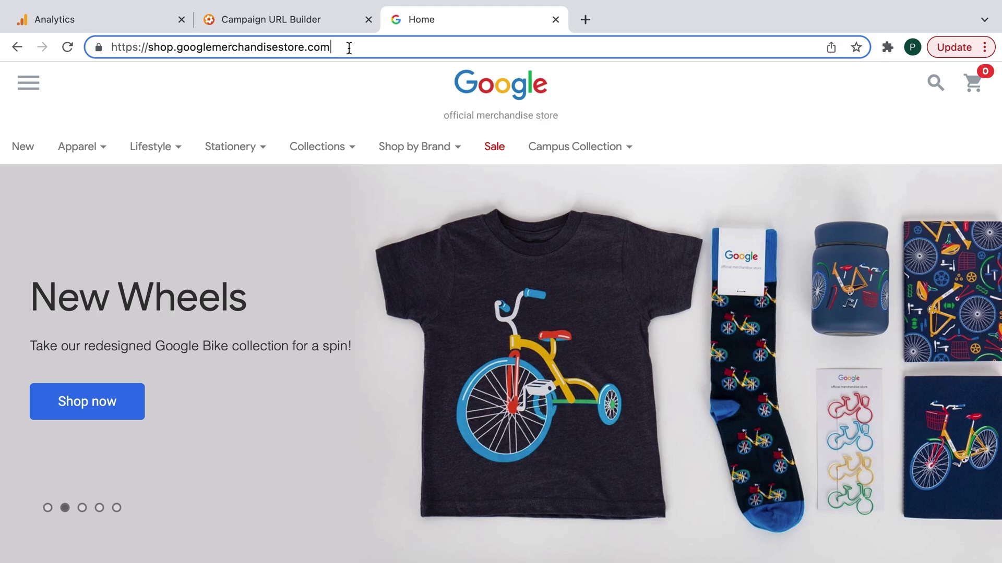
{"action": "triple_click", "coordinate": [349, 47]}
{"action": "key", "text": "super+c"}
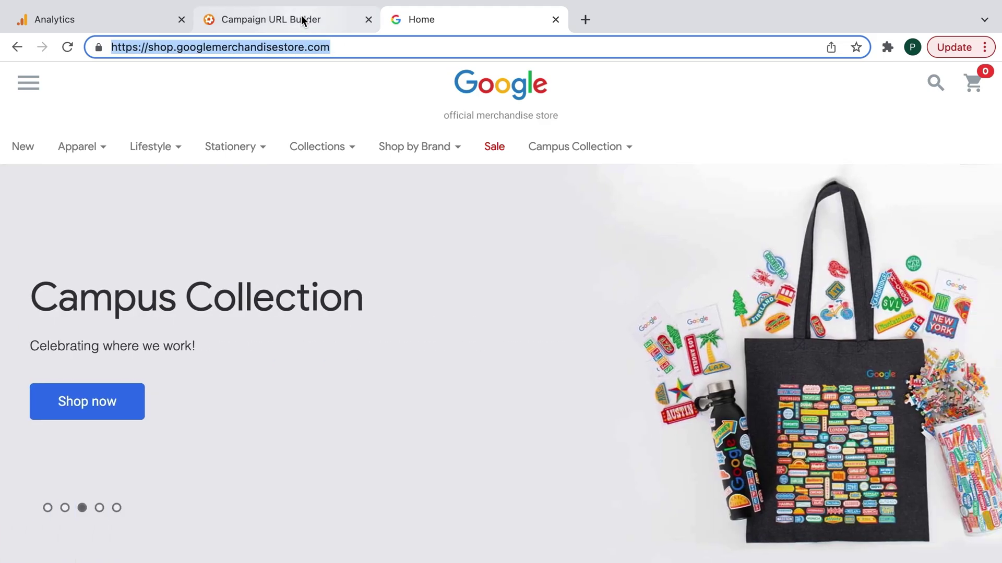
{"action": "left_click", "coordinate": [302, 15]}
{"action": "left_click", "coordinate": [324, 381]}
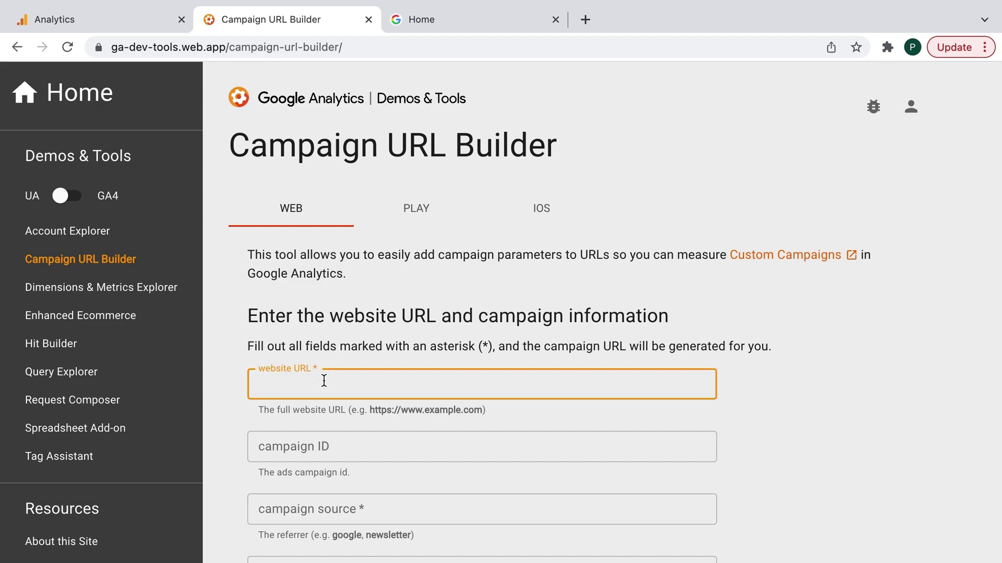
{"action": "key", "text": "super+v"}
{"action": "scroll", "coordinate": [324, 381], "scroll_direction": "down", "scroll_amount": 5}
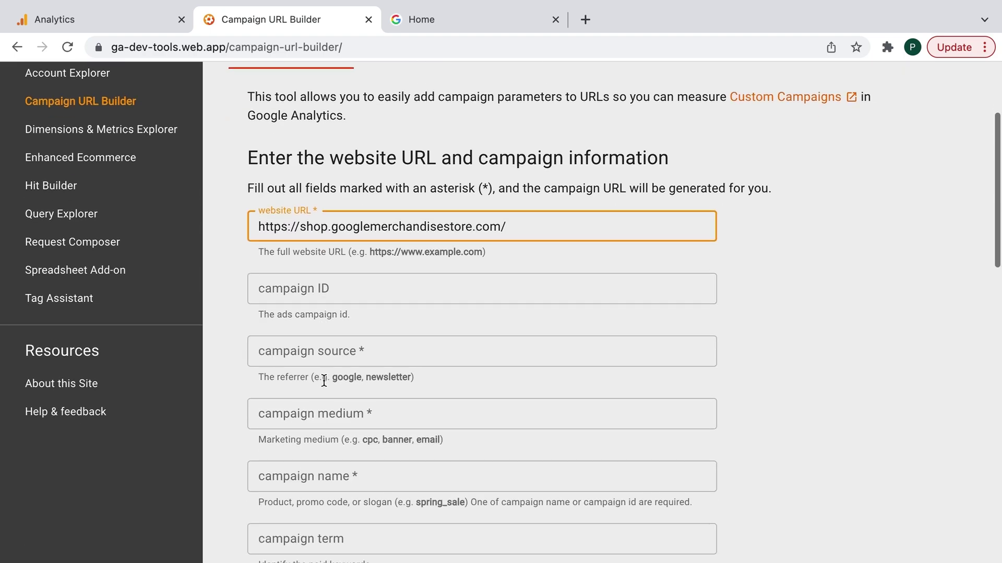
Enter campaign source measureschool.com, medium video, and a video_recording campaign name
{"action": "left_click", "coordinate": [363, 259]}
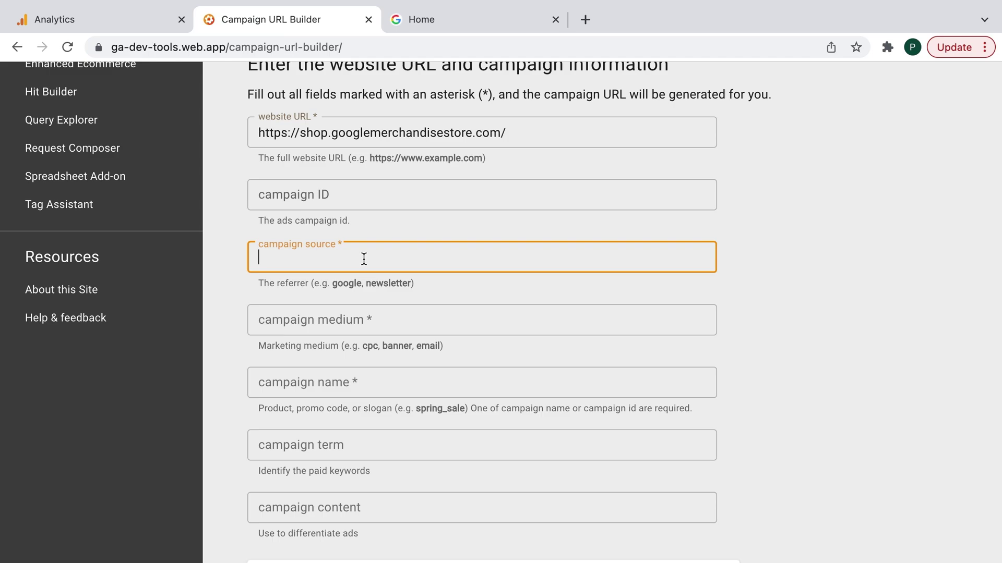
{"action": "type", "text": "mesruce"}
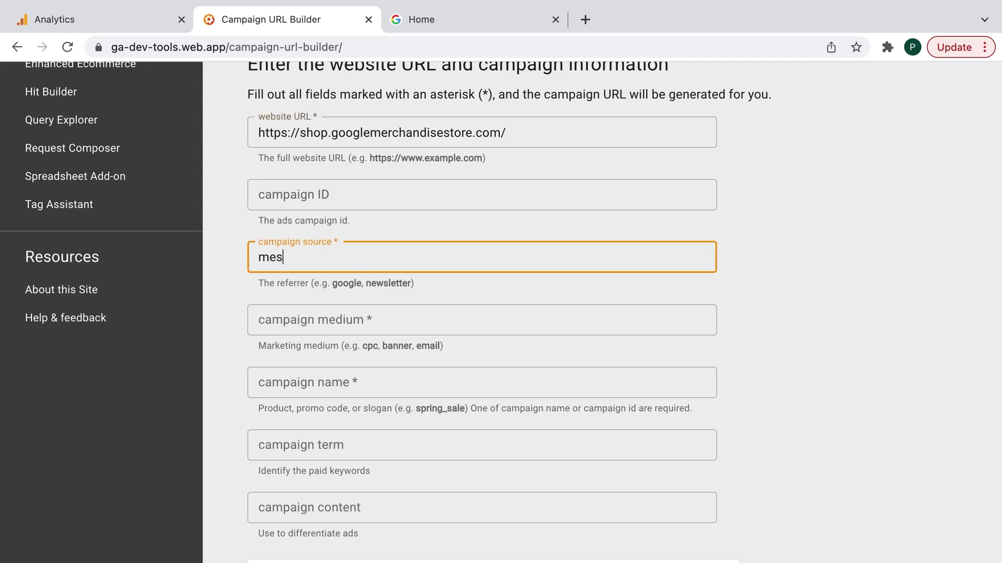
{"action": "key", "text": "BackSpace"}
{"action": "key", "text": "BackSpace"}
{"action": "key", "text": "BackSpace"}
{"action": "key", "text": "BackSpace"}
{"action": "key", "text": "BackSpace"}
{"action": "type", "text": "asureschool.com"}
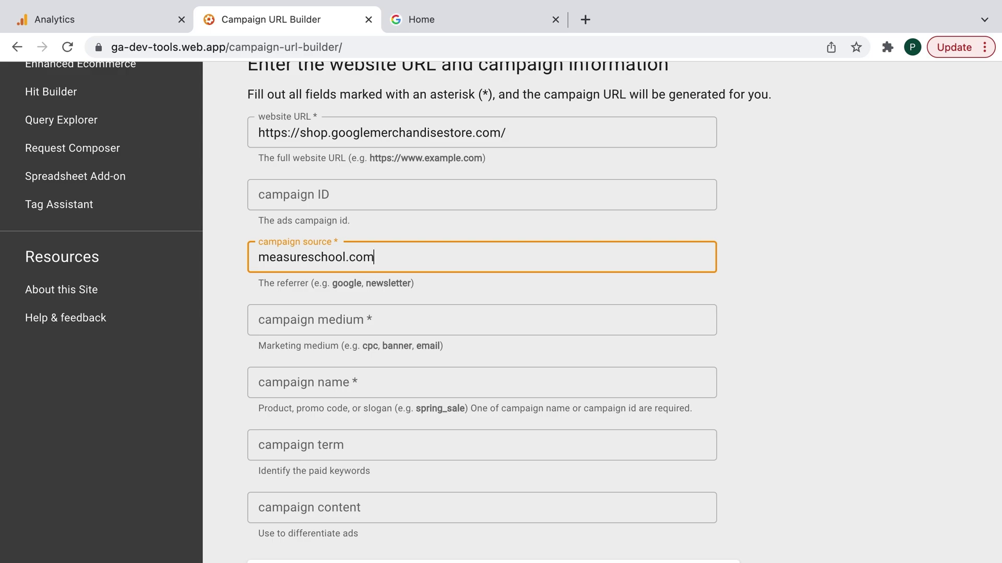
{"action": "left_click", "coordinate": [349, 323]}
{"action": "type", "text": "video"}
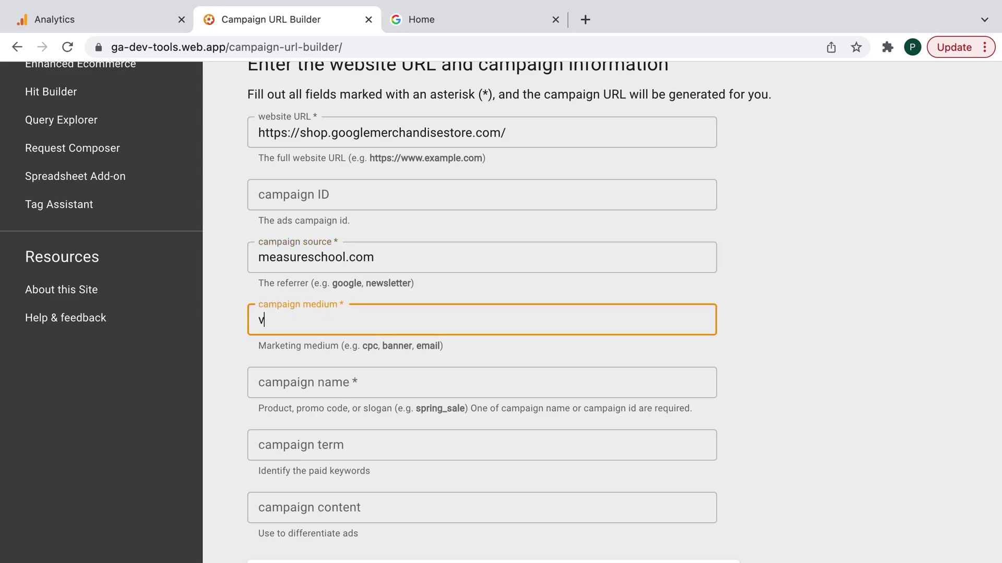
{"action": "left_click", "coordinate": [366, 373]}
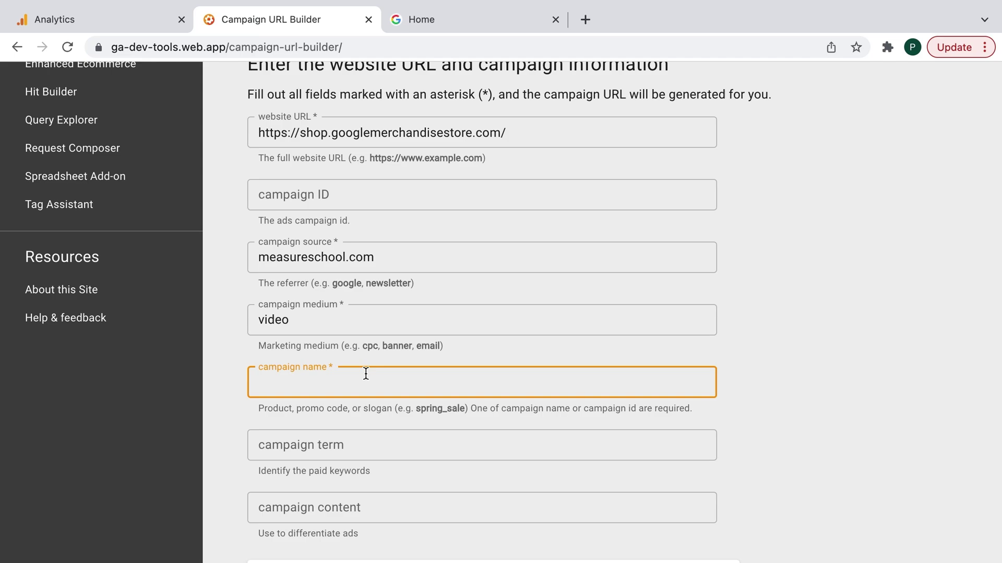
{"action": "type", "text": "pavel_video_reco"}
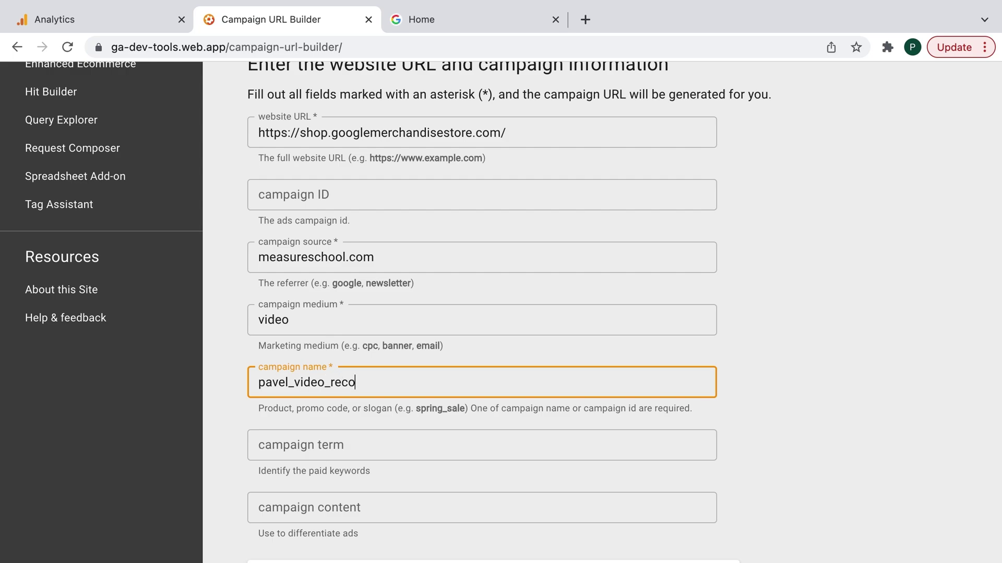
{"action": "type", "text": "rding"}
Copy the generated URL carrying utm_source, utm_medium and utm_campaign tags to the clipboard
{"action": "scroll", "coordinate": [504, 378], "scroll_direction": "down", "scroll_amount": 4}
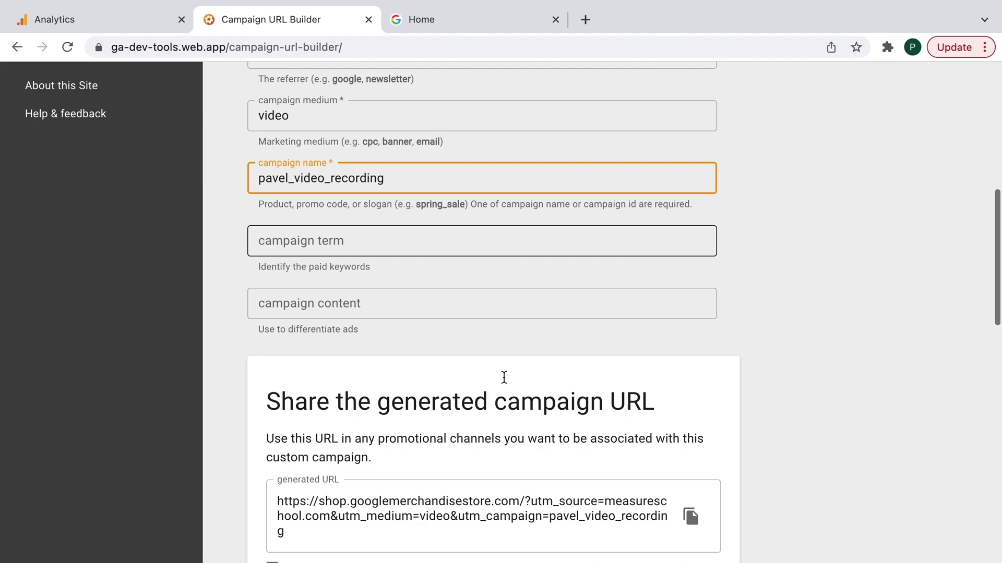
{"action": "scroll", "coordinate": [504, 377], "scroll_direction": "down", "scroll_amount": 2}
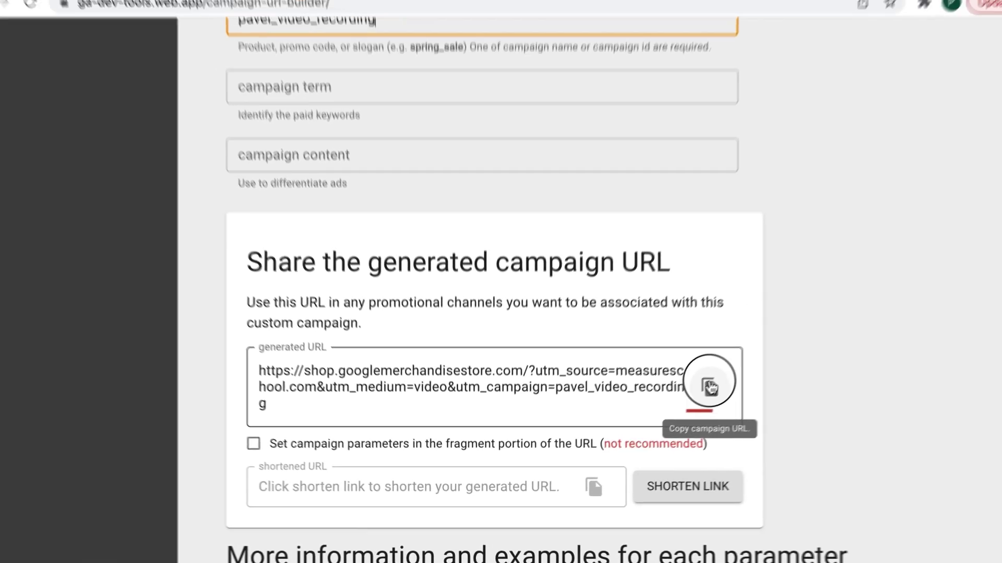
{"action": "left_click", "coordinate": [834, 308]}
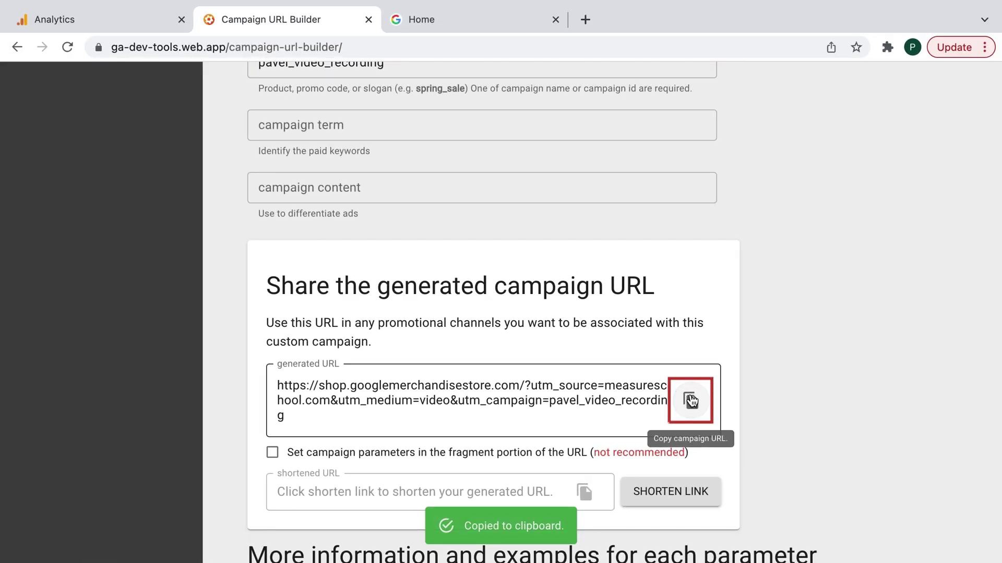
Load the store home page via the tagged URL with utm_source=measureschool.com and utm_medium=video
{"action": "left_click", "coordinate": [446, 22]}
{"action": "triple_click", "coordinate": [427, 43]}
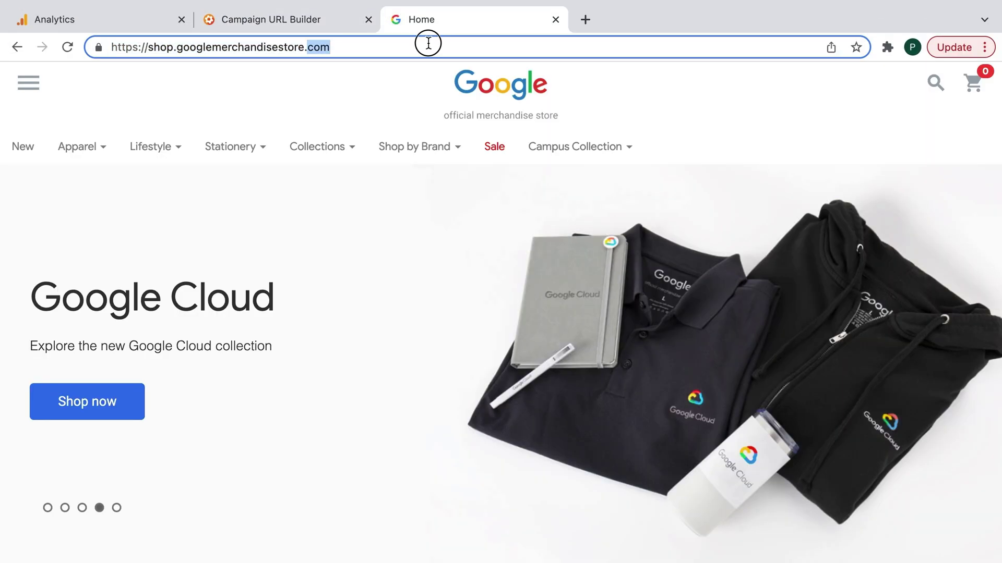
{"action": "key", "text": "ctrl+v"}
{"action": "key", "text": "Return"}
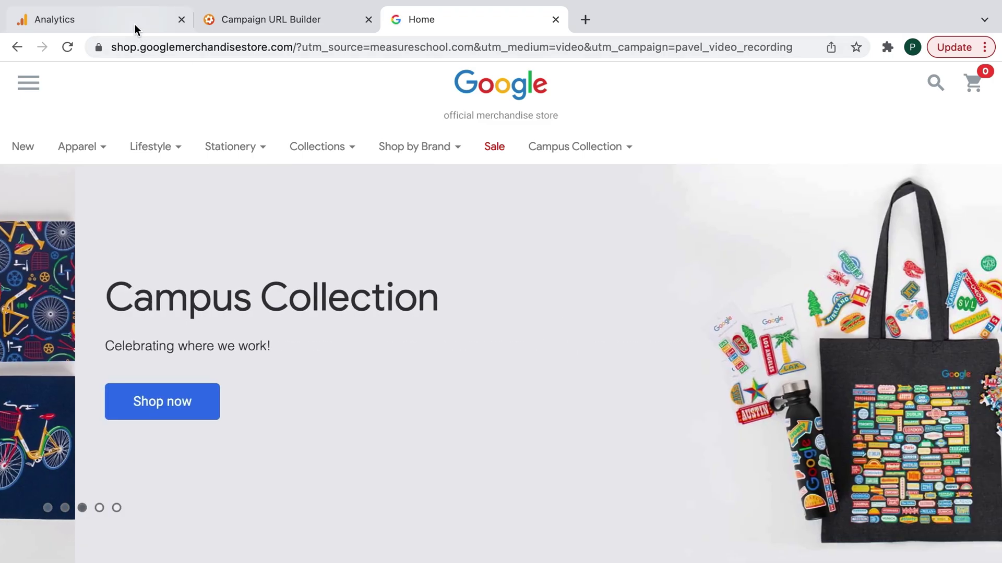
Open Real-time › Traffic Sources, showing one active user from video / measureschool.com
{"action": "left_click", "coordinate": [134, 24]}
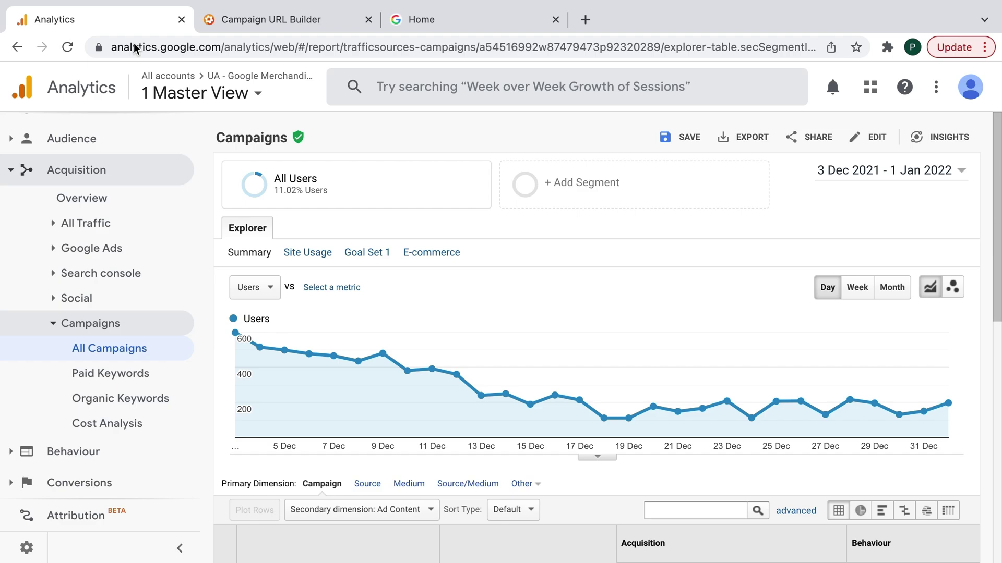
{"action": "scroll", "coordinate": [118, 215], "scroll_direction": "up", "scroll_amount": 3}
{"action": "left_click", "coordinate": [119, 216]}
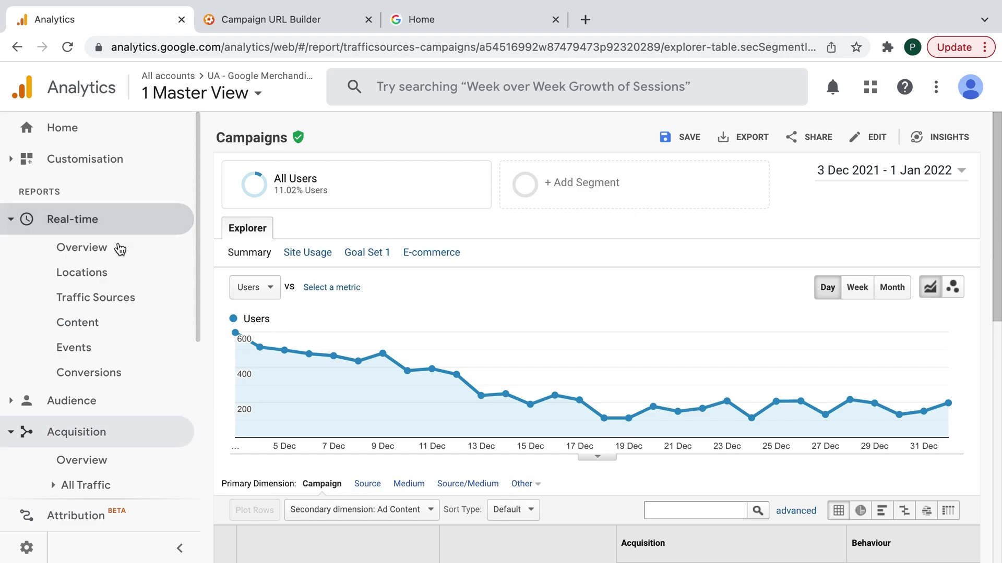
{"action": "left_click", "coordinate": [120, 250]}
{"action": "left_click", "coordinate": [117, 297]}
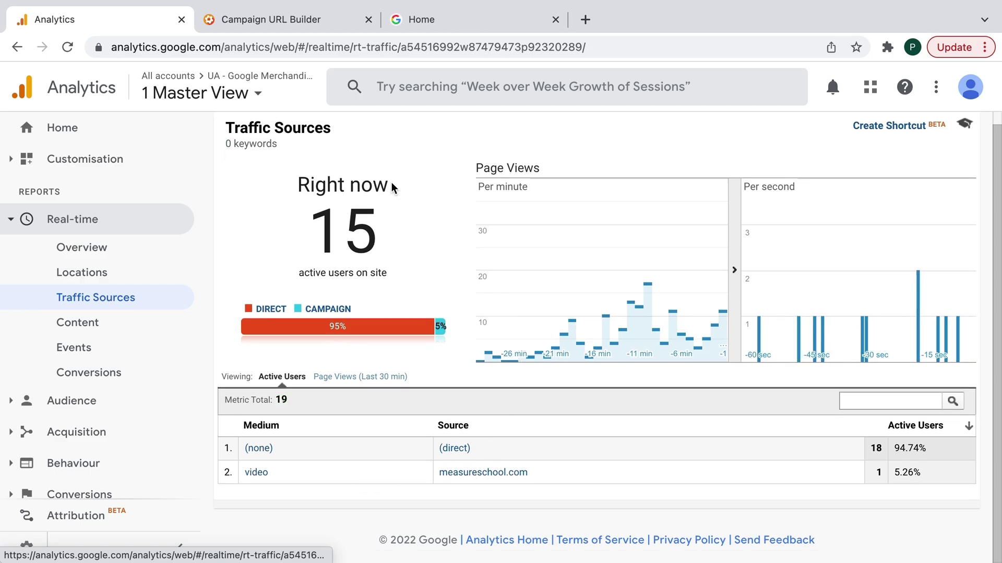
Confirm the builder's source measureschool.com and medium video match the Real-time Traffic Sources row
{"action": "left_click", "coordinate": [292, 19]}
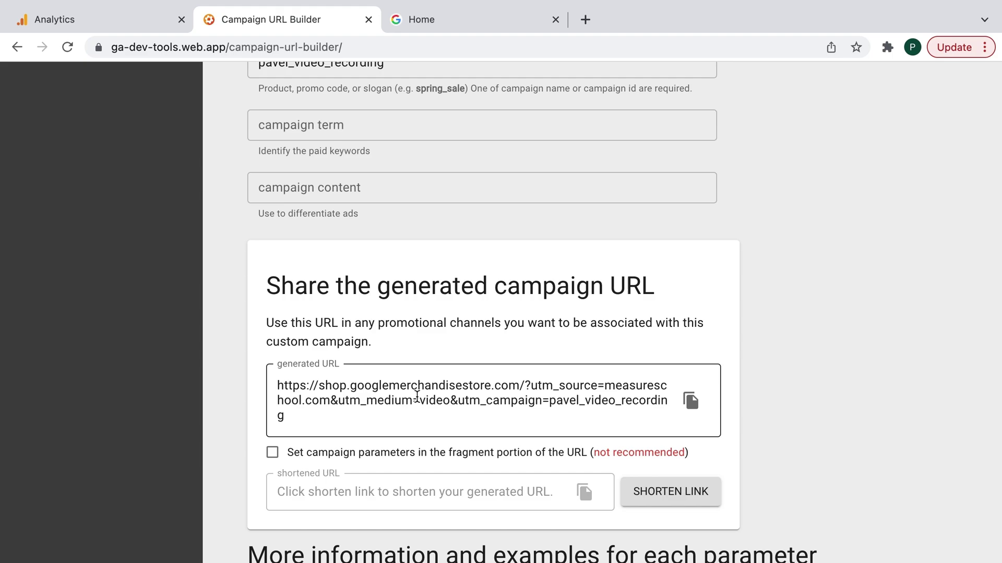
{"action": "scroll", "coordinate": [416, 396], "scroll_direction": "up", "scroll_amount": 7}
{"action": "scroll", "coordinate": [416, 396], "scroll_direction": "down", "scroll_amount": 1}
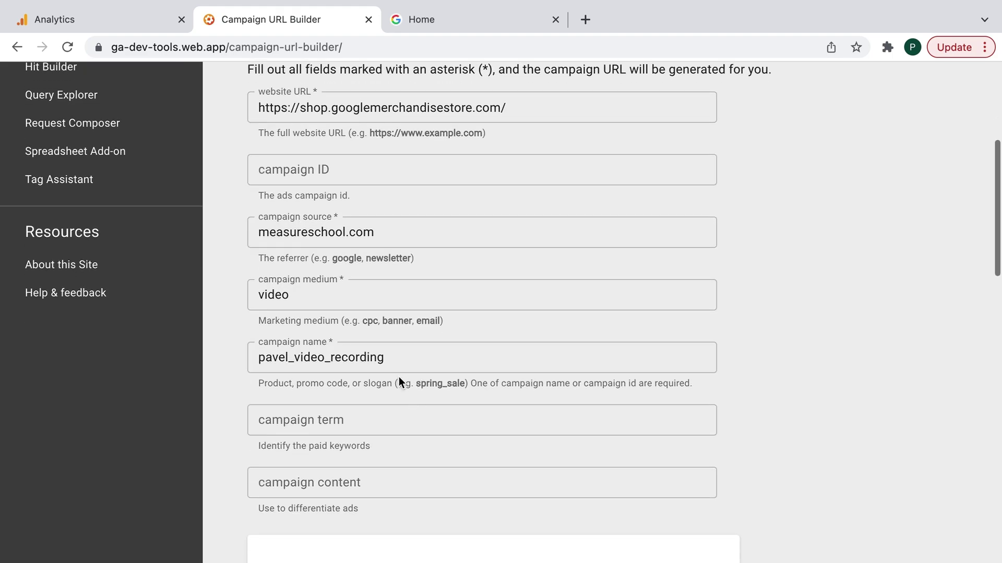
{"action": "left_click", "coordinate": [303, 232]}
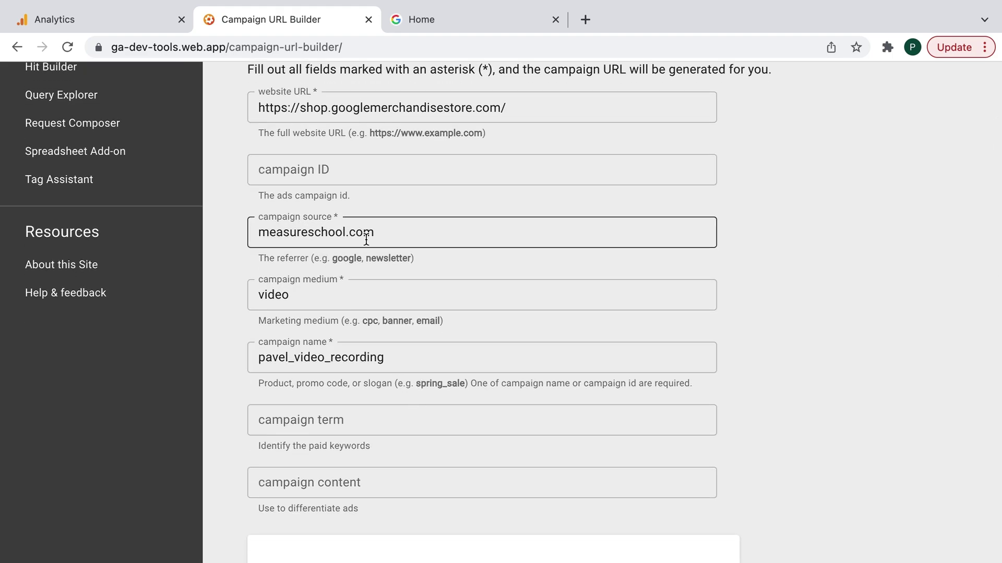
{"action": "left_click", "coordinate": [302, 288]}
{"action": "left_click", "coordinate": [196, 180]}
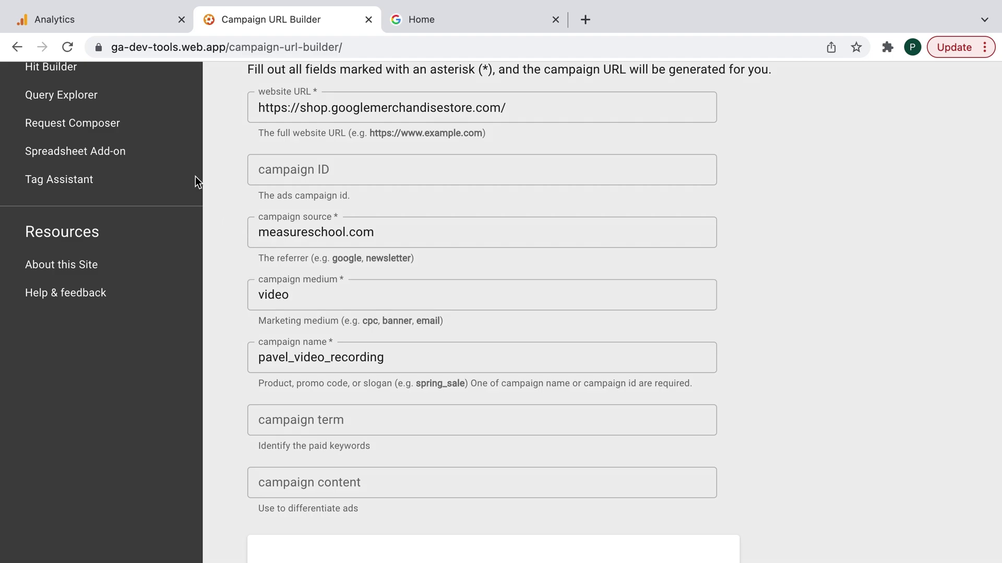
{"action": "left_click", "coordinate": [133, 18]}
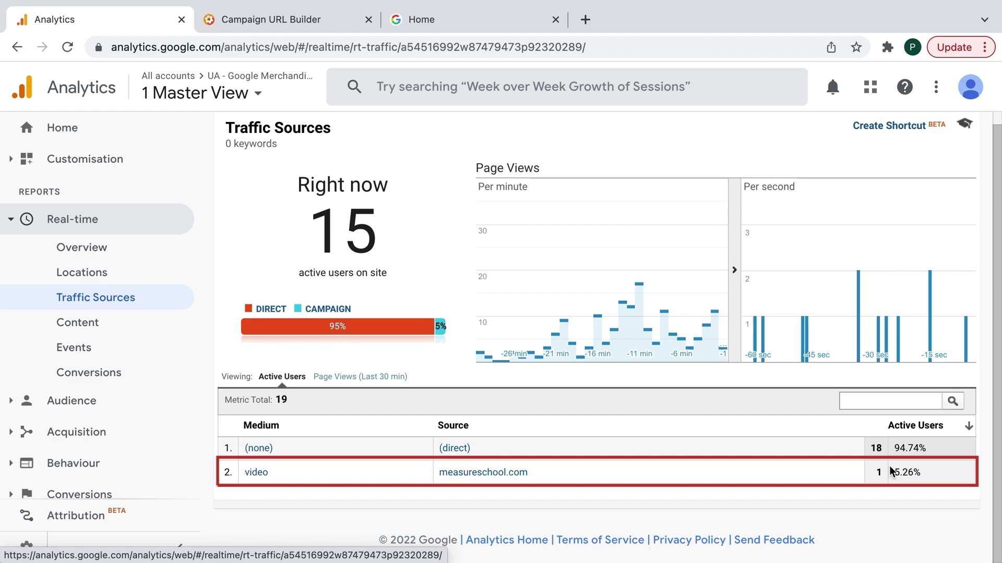
Filter real-time traffic to source measureschool.com and check Locations for its one visitor in Czechia
{"action": "left_click", "coordinate": [477, 478]}
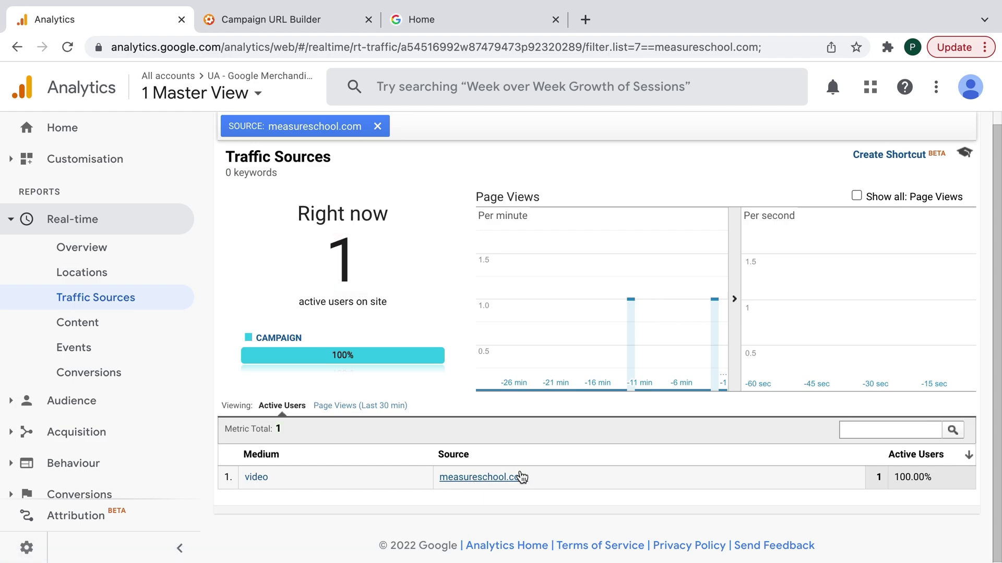
{"action": "left_click", "coordinate": [99, 273]}
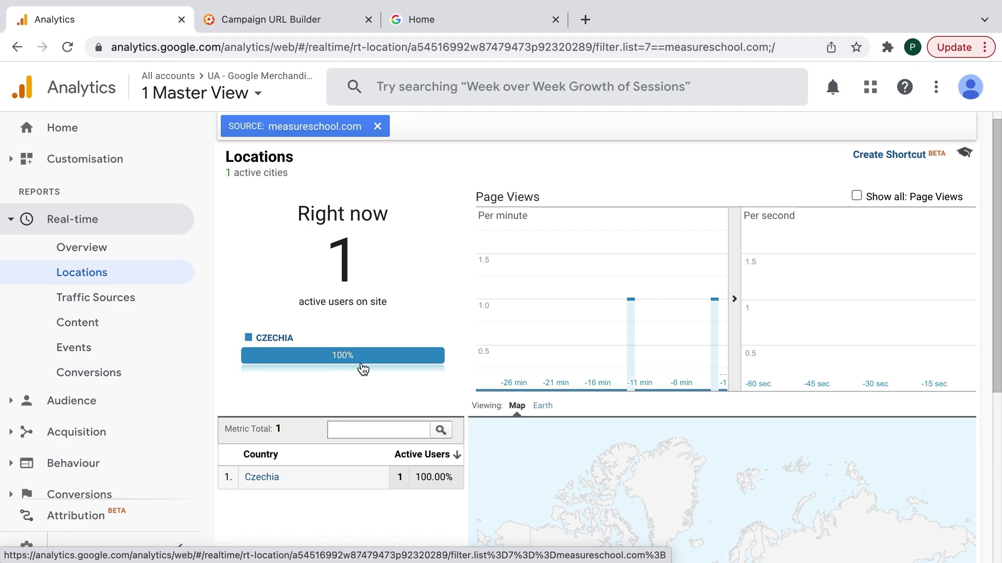
{"action": "scroll", "coordinate": [448, 400], "scroll_direction": "down", "scroll_amount": 3}
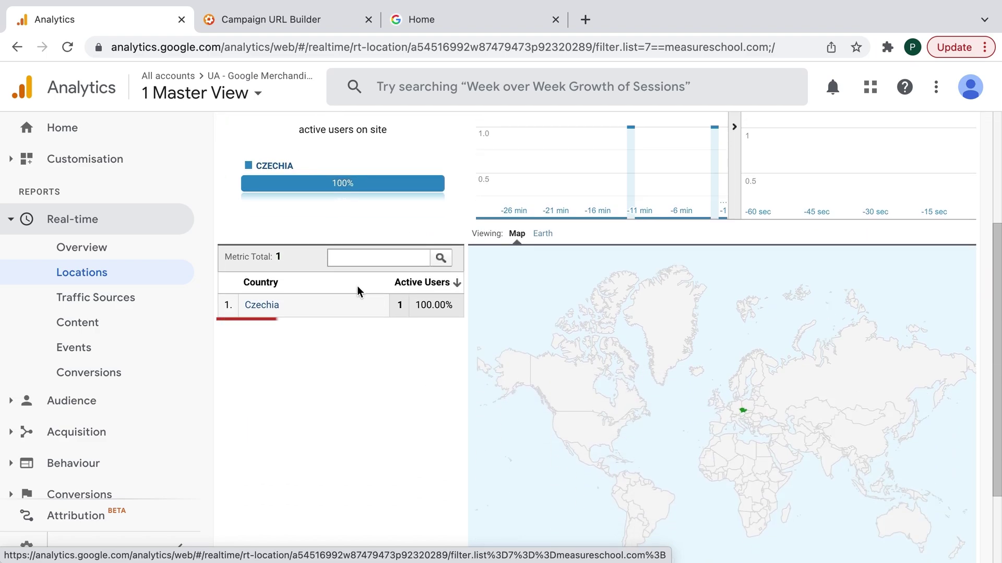